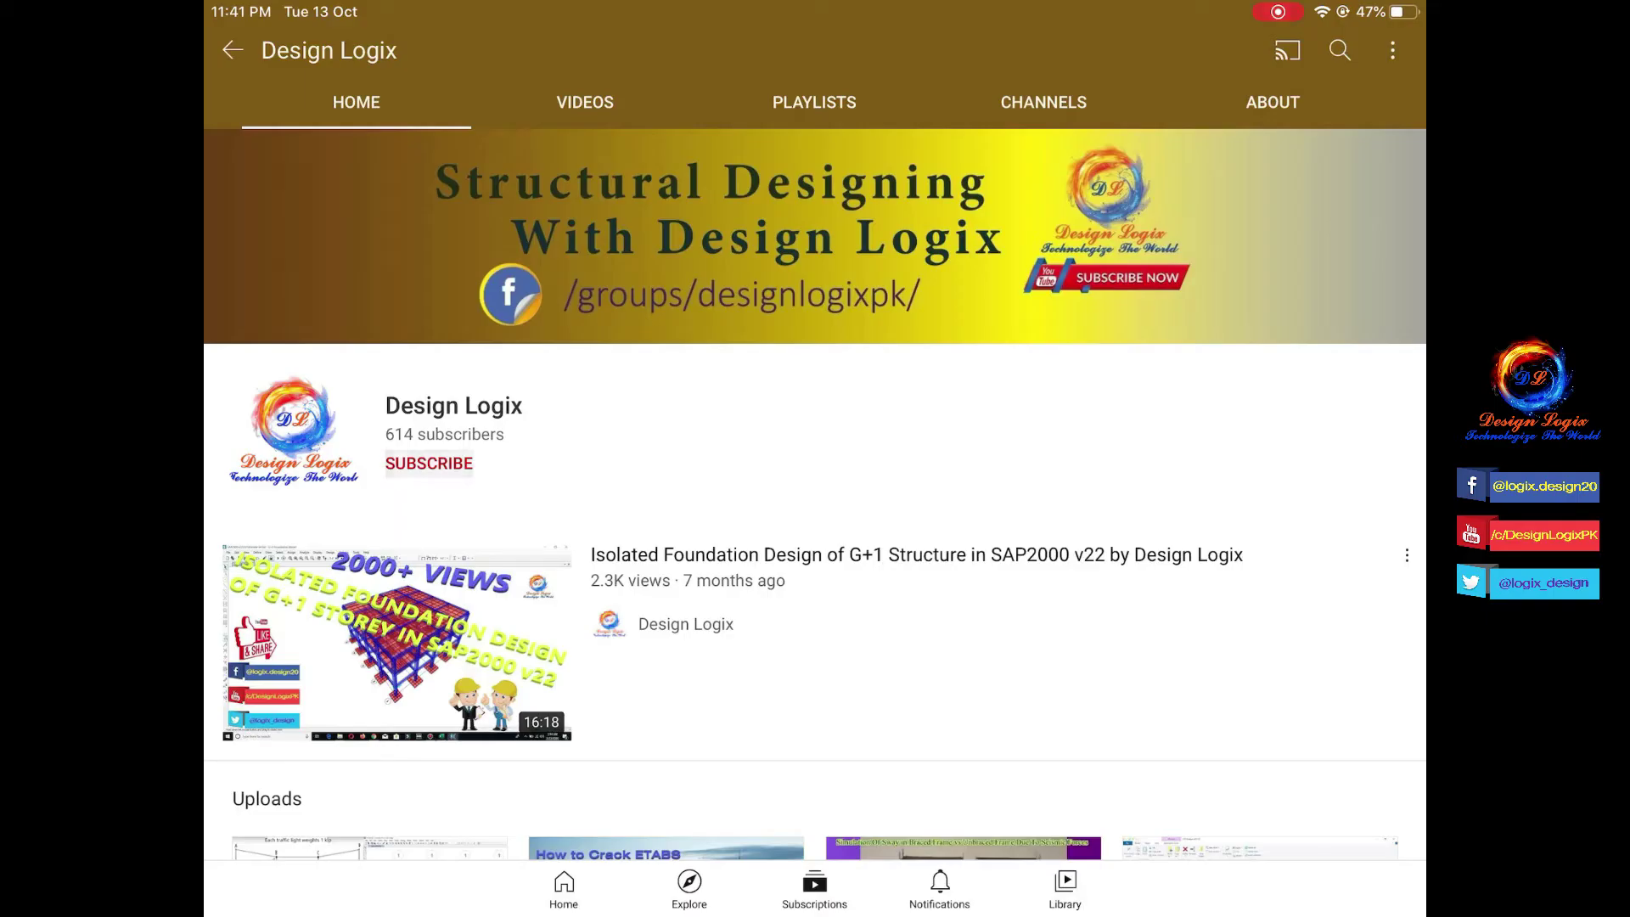
- Set the Design Logix channel's notification bell to All notifications
left_click(1392, 464)
left_click(1239, 408)
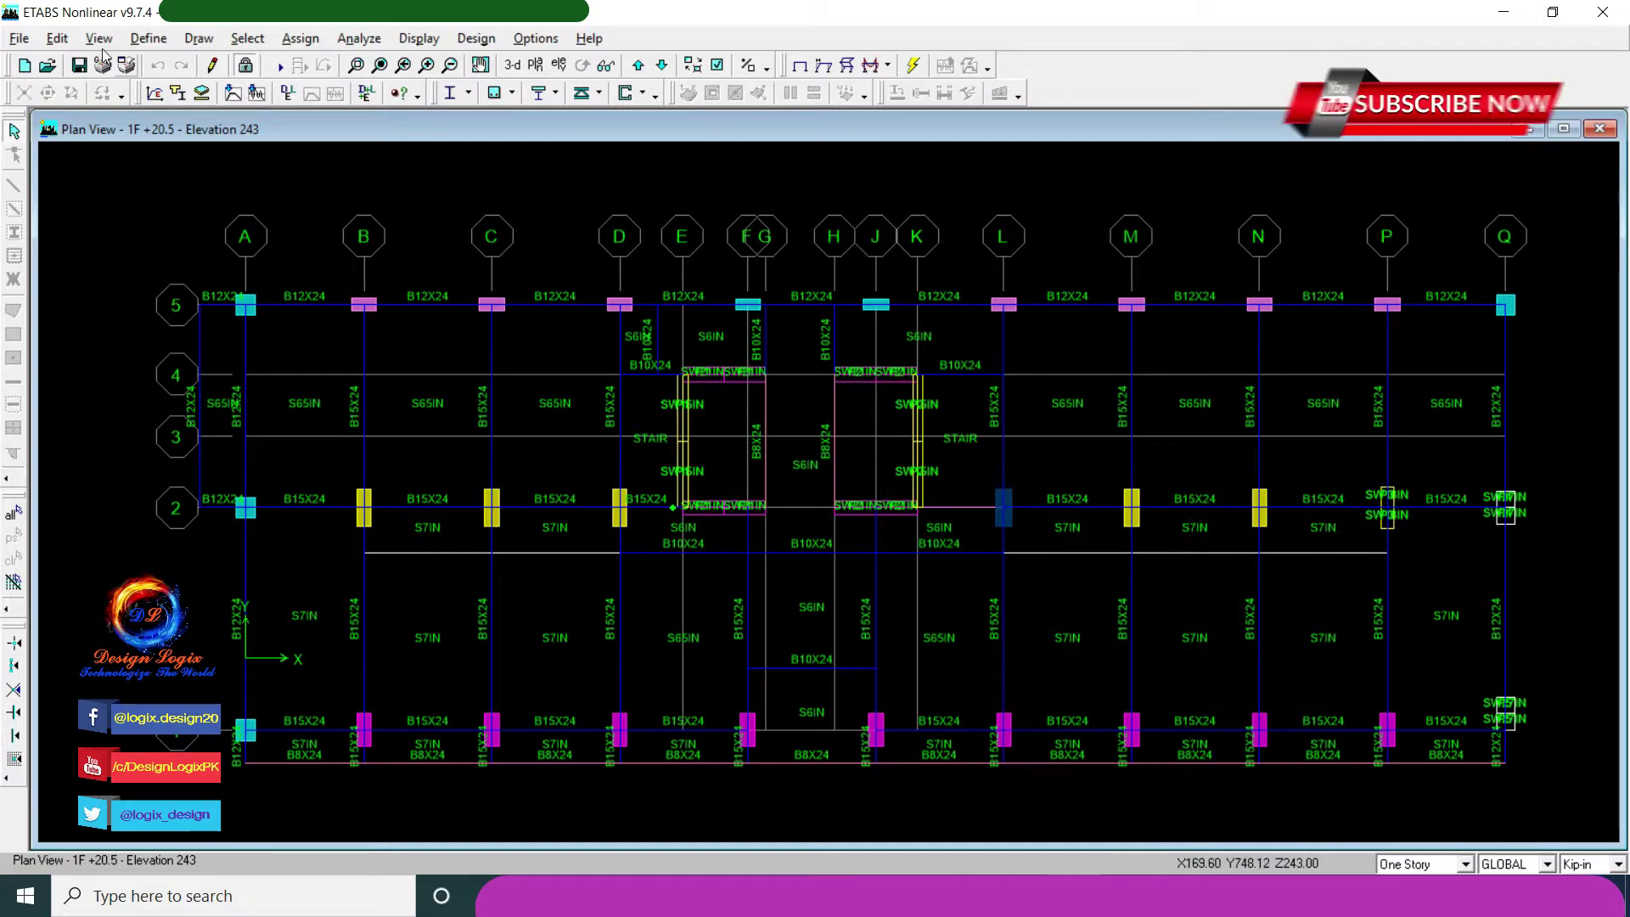
left_click(149, 38)
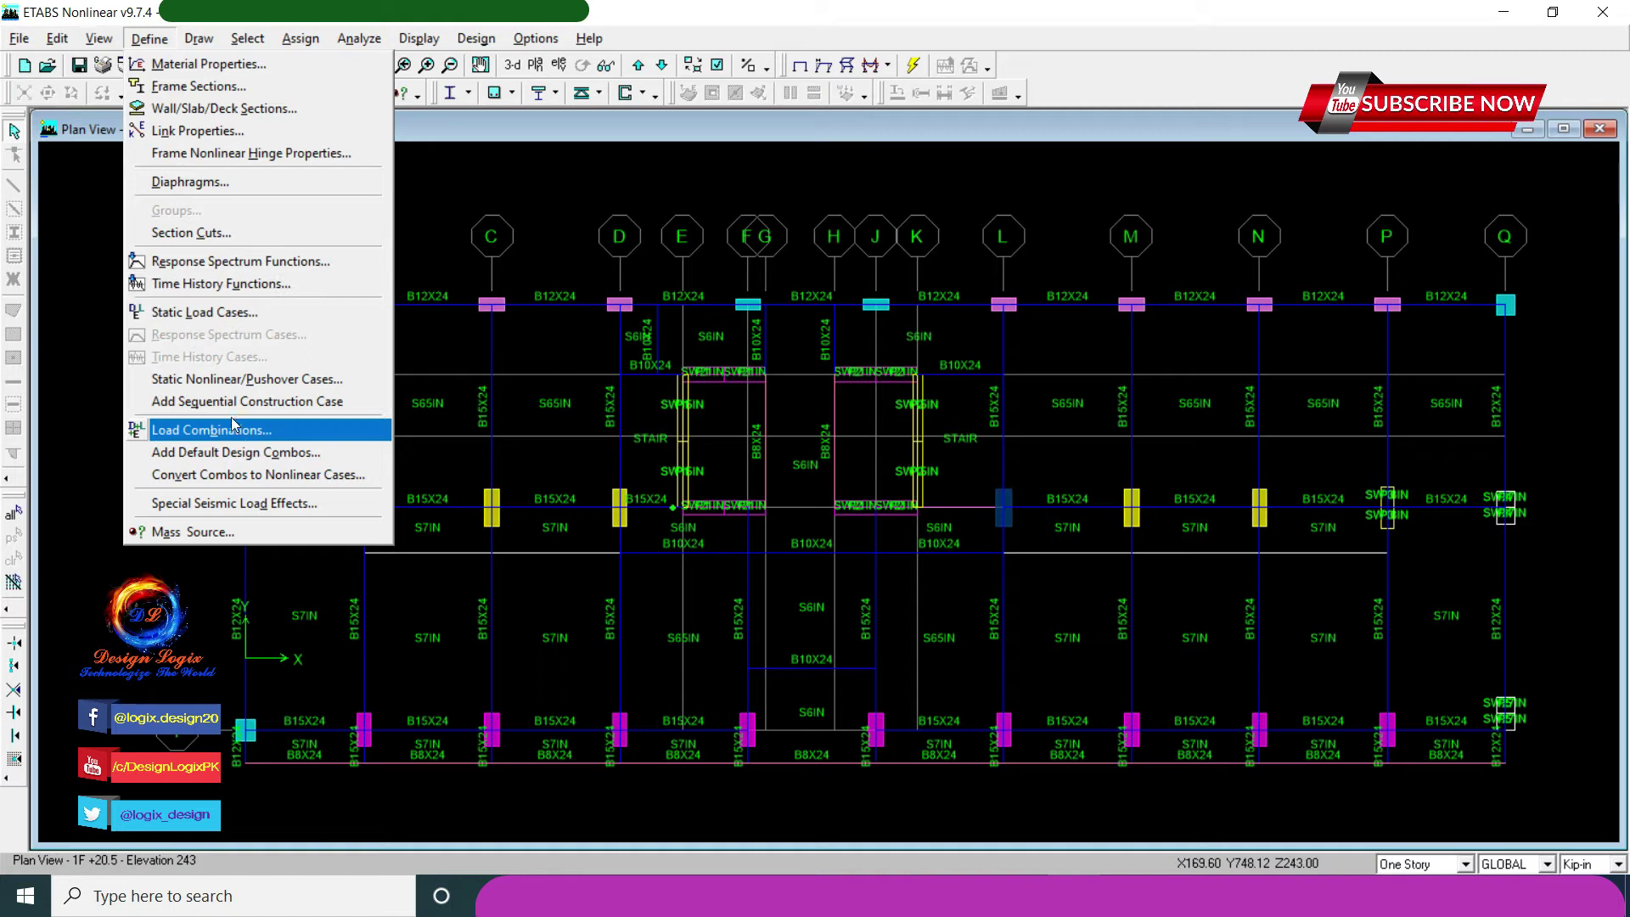
left_click(225, 312)
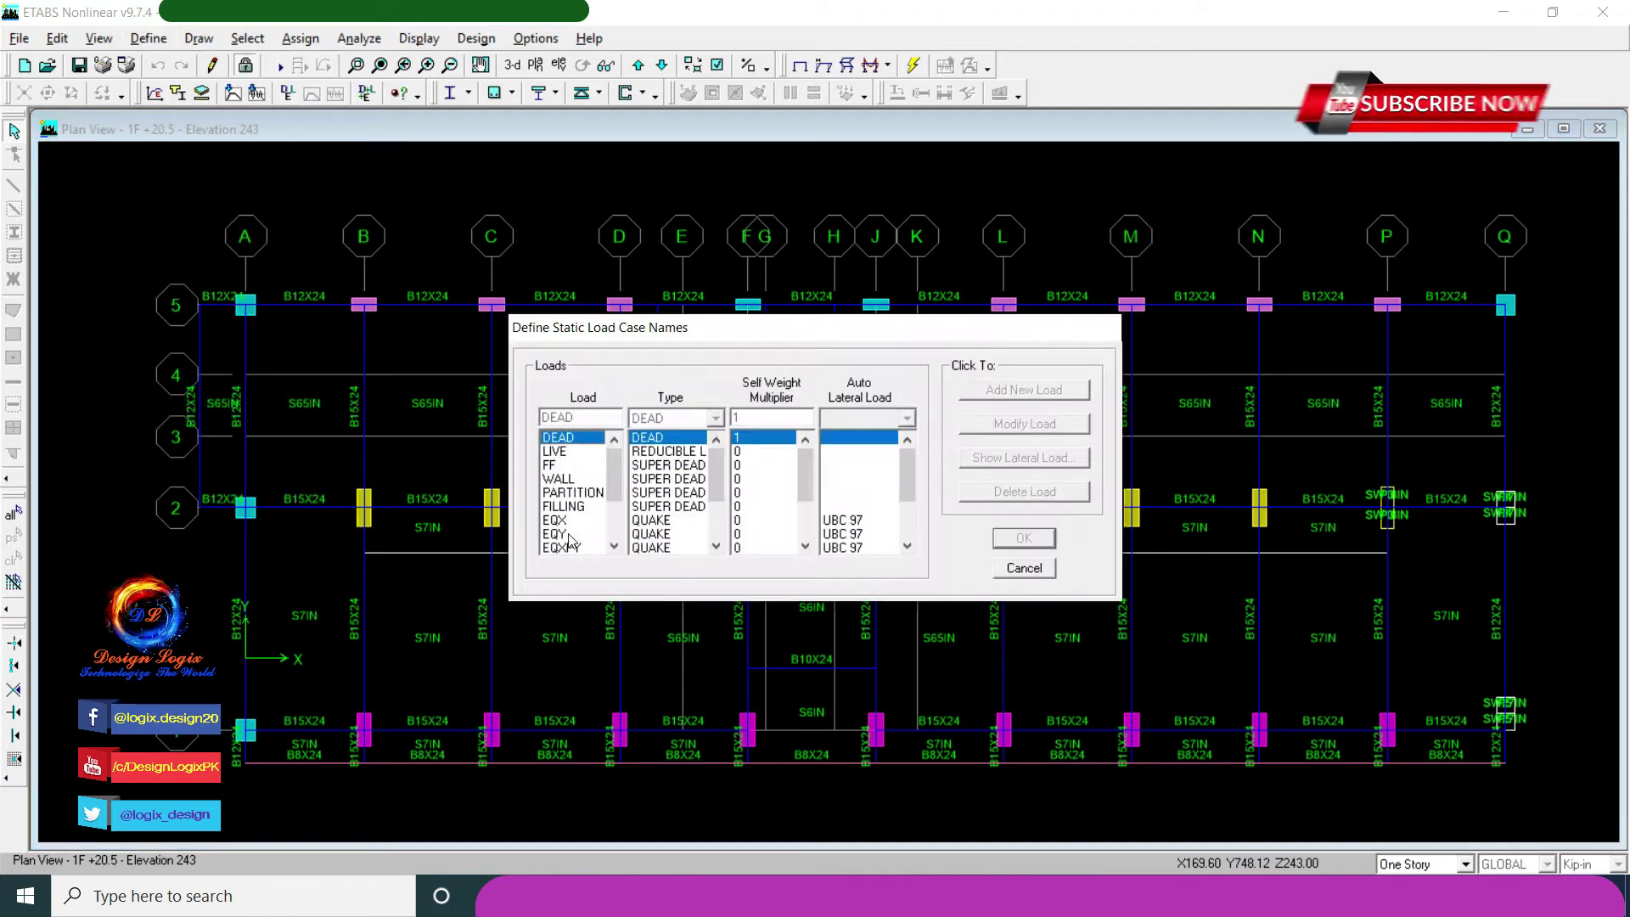
left_click(560, 520)
left_click(1016, 458)
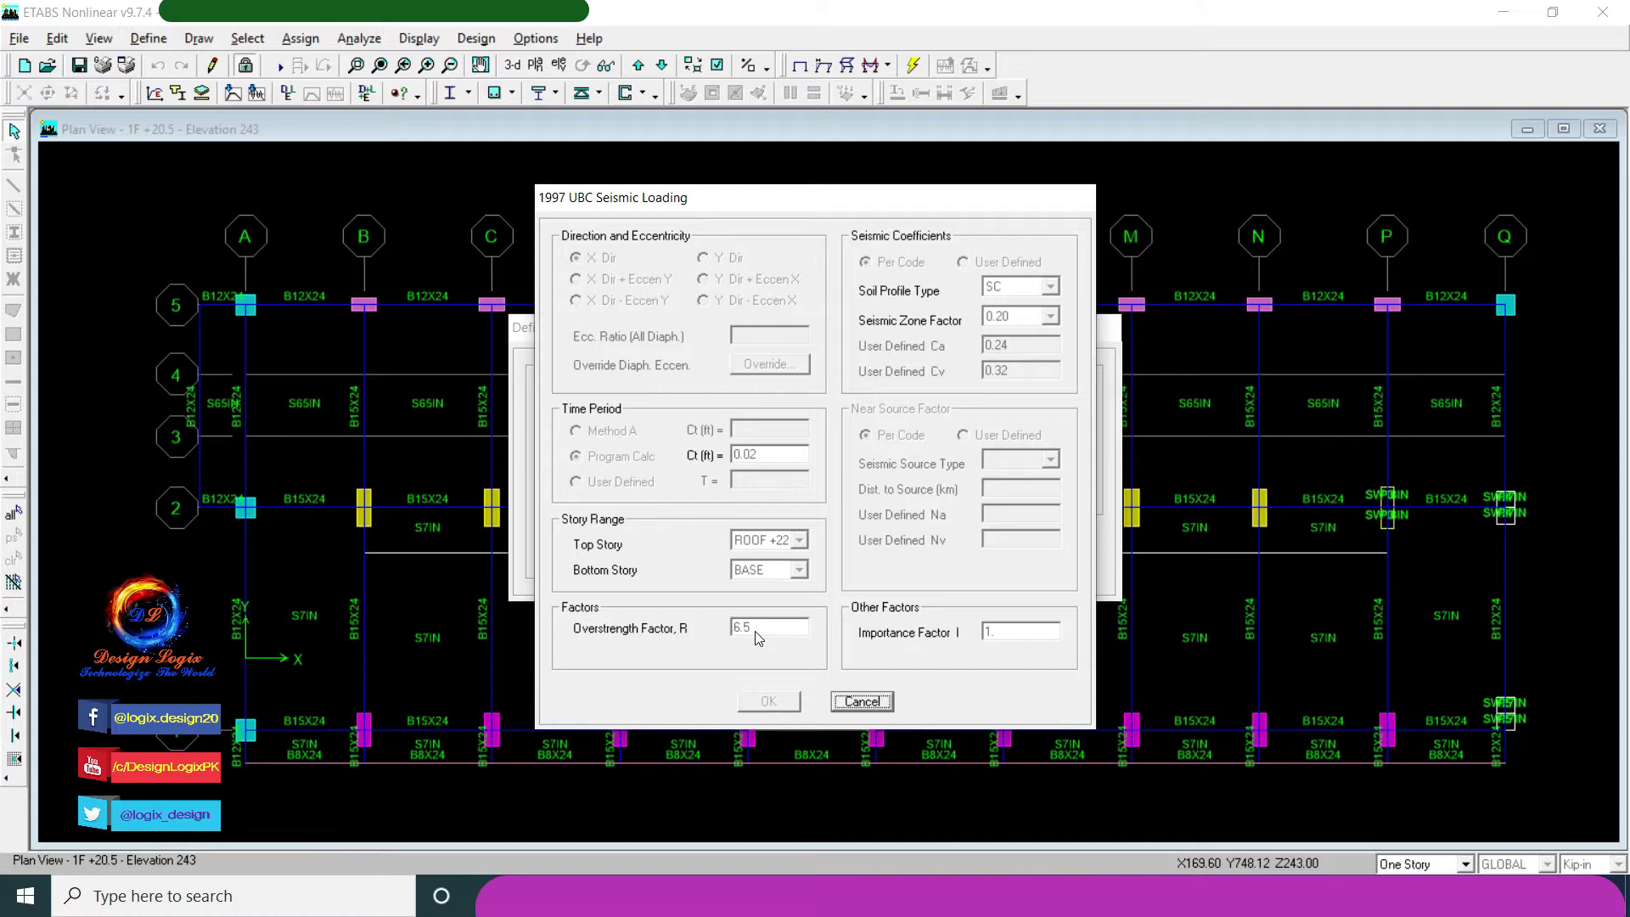
left_click(862, 702)
- Show the story data table in Kip-ft units, scrolled down to the BASE story
left_click(1015, 571)
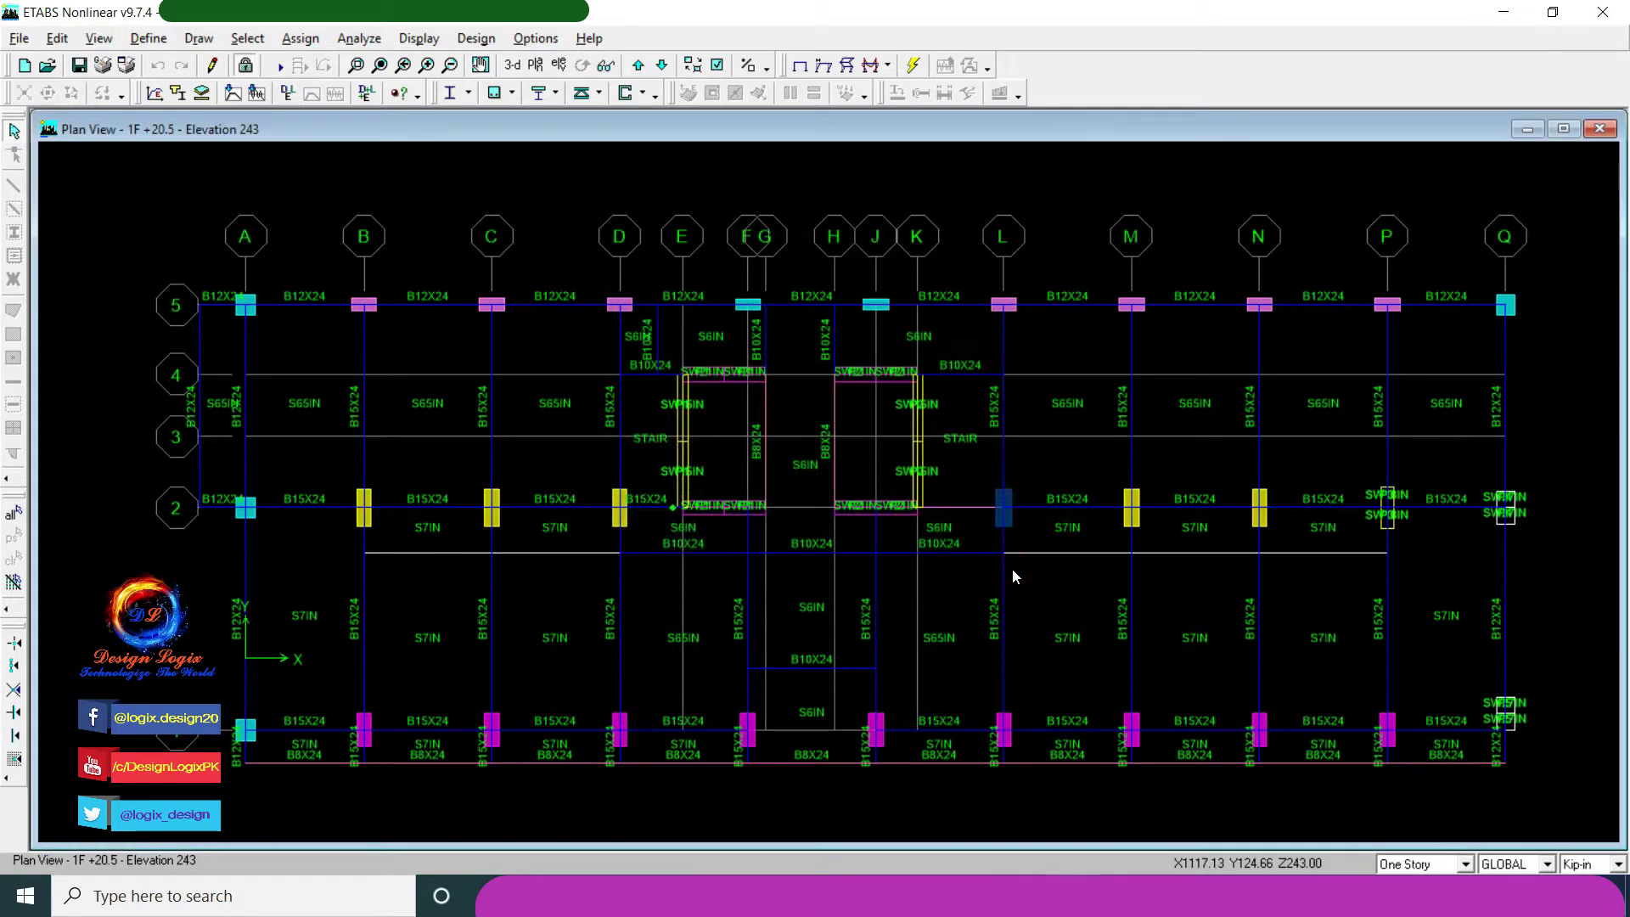
right_click(545, 185)
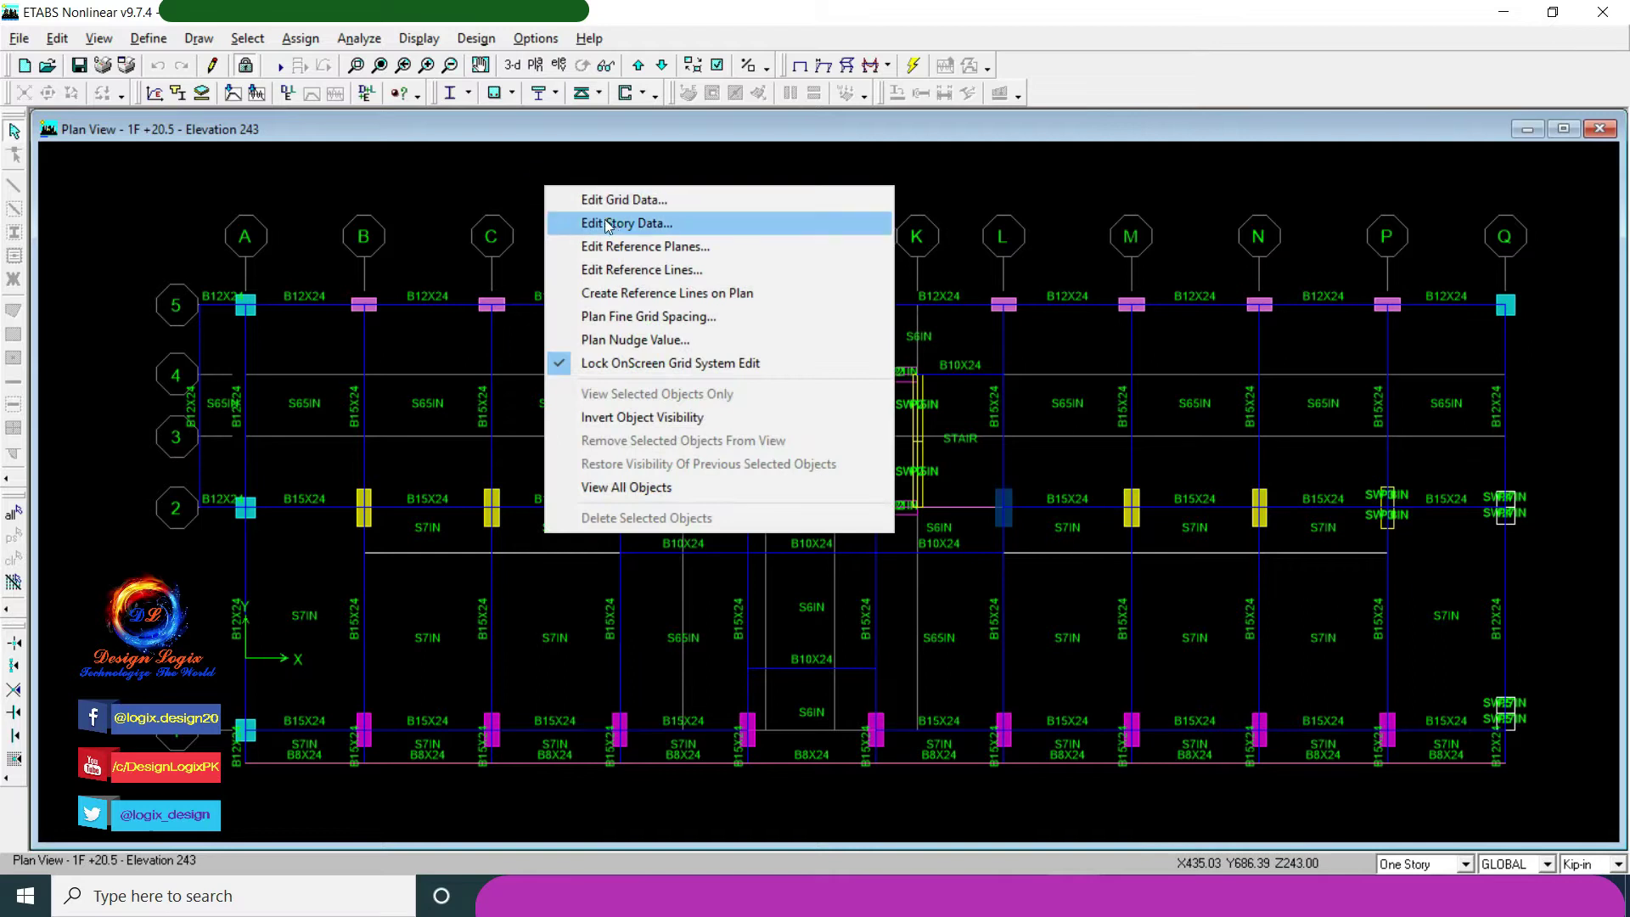
left_click(638, 222)
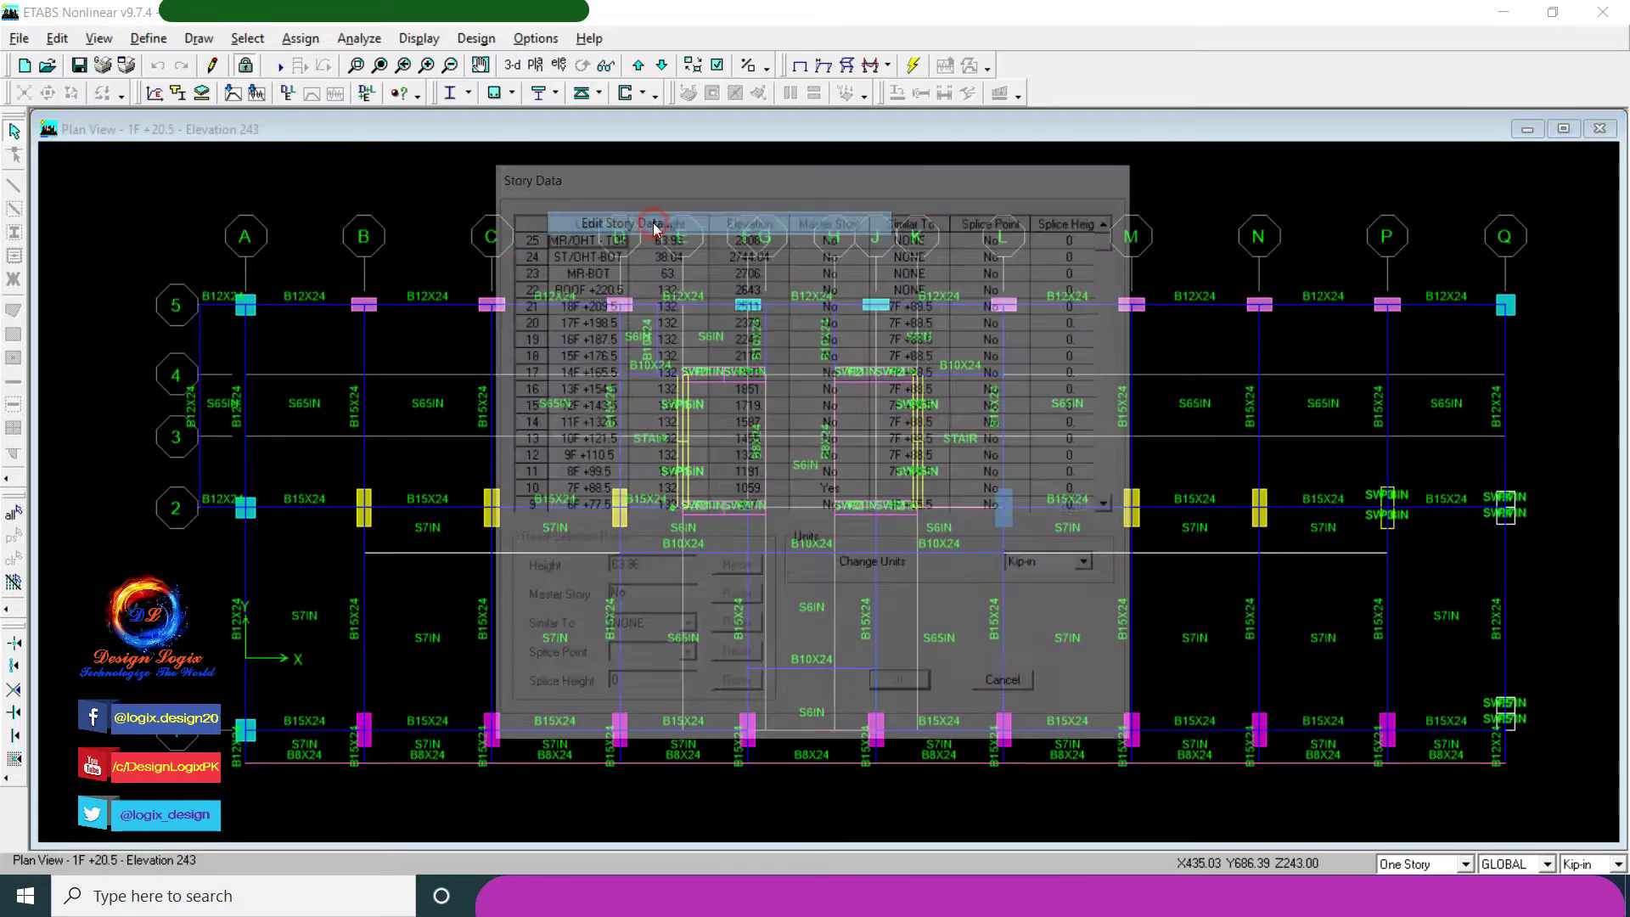
left_click(1034, 572)
left_click(1045, 593)
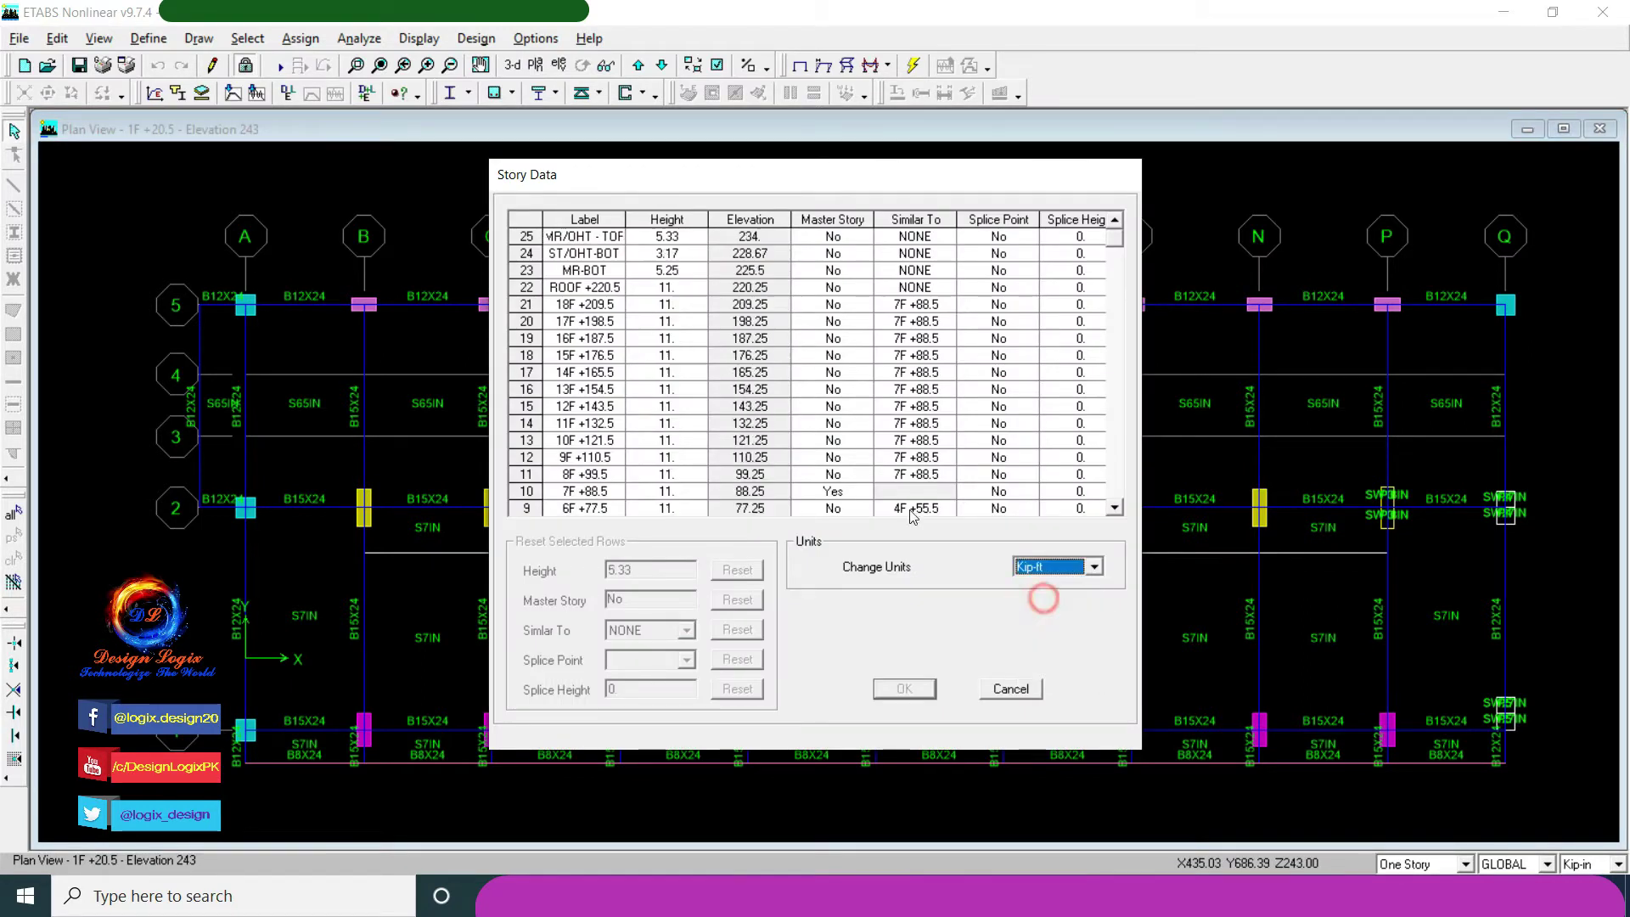
left_click(751, 290)
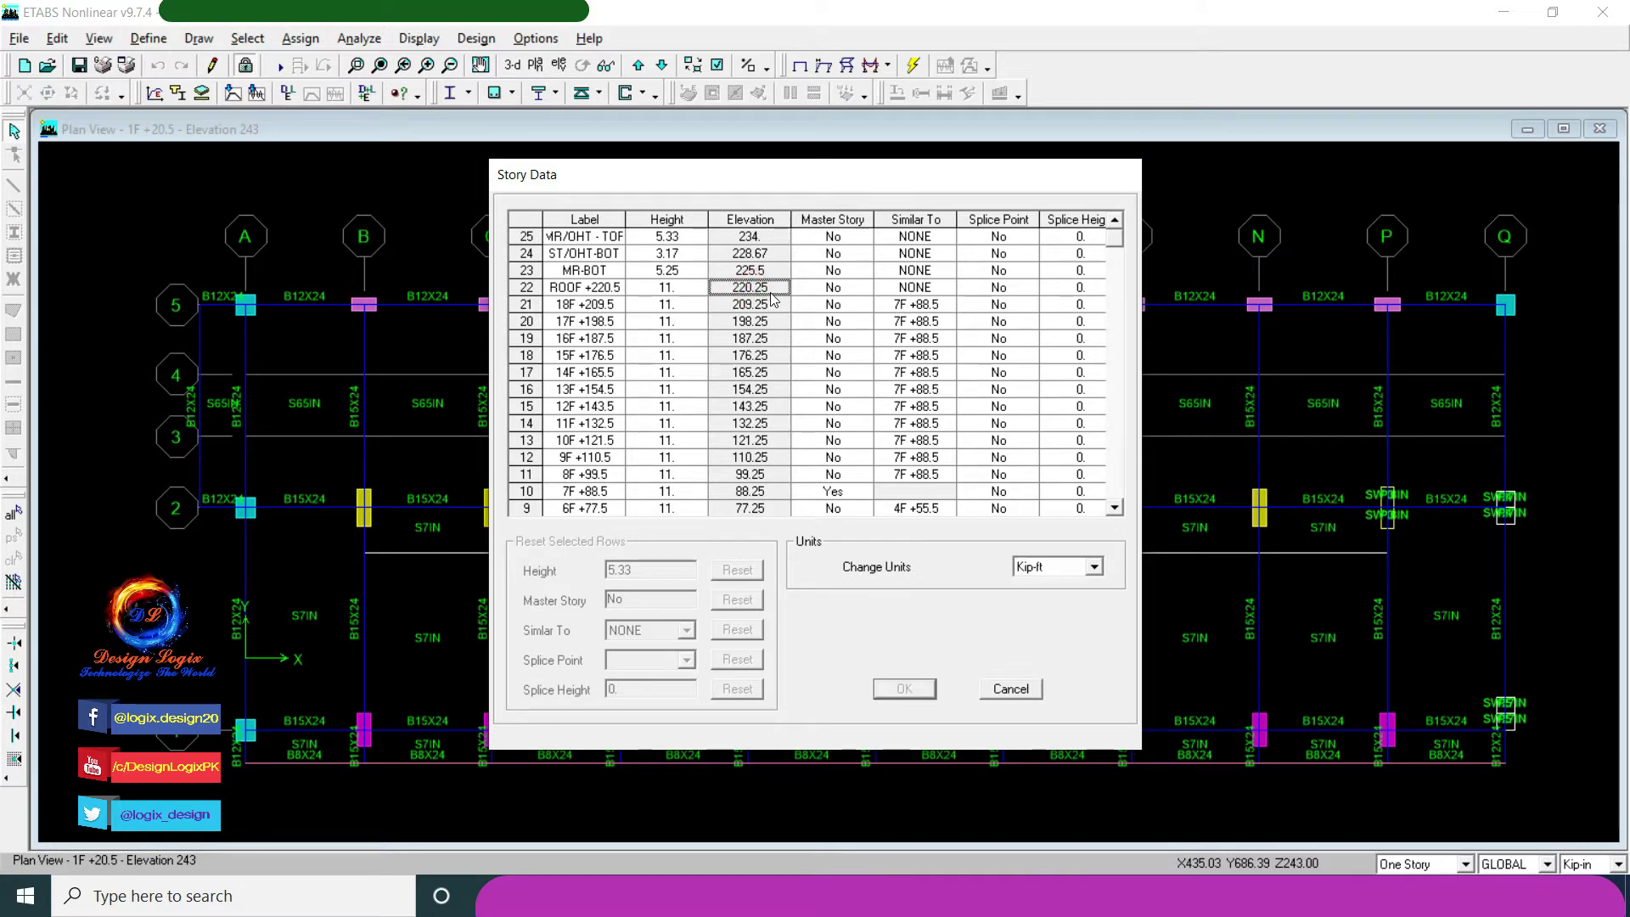
left_click_drag(1114, 239, 1112, 497)
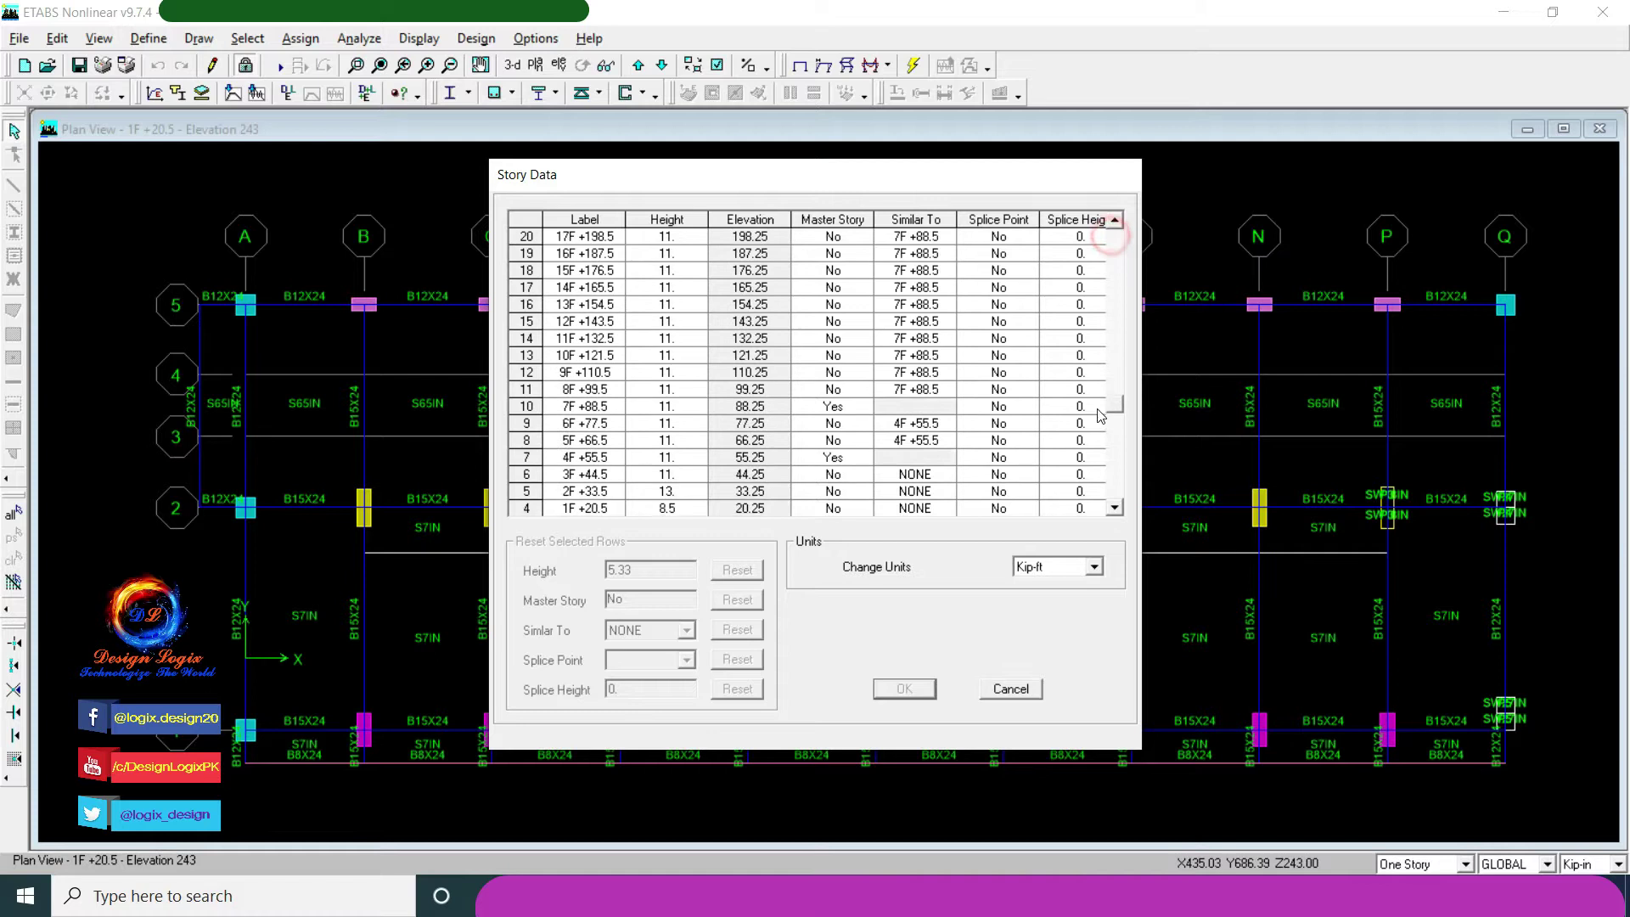
left_click(775, 509)
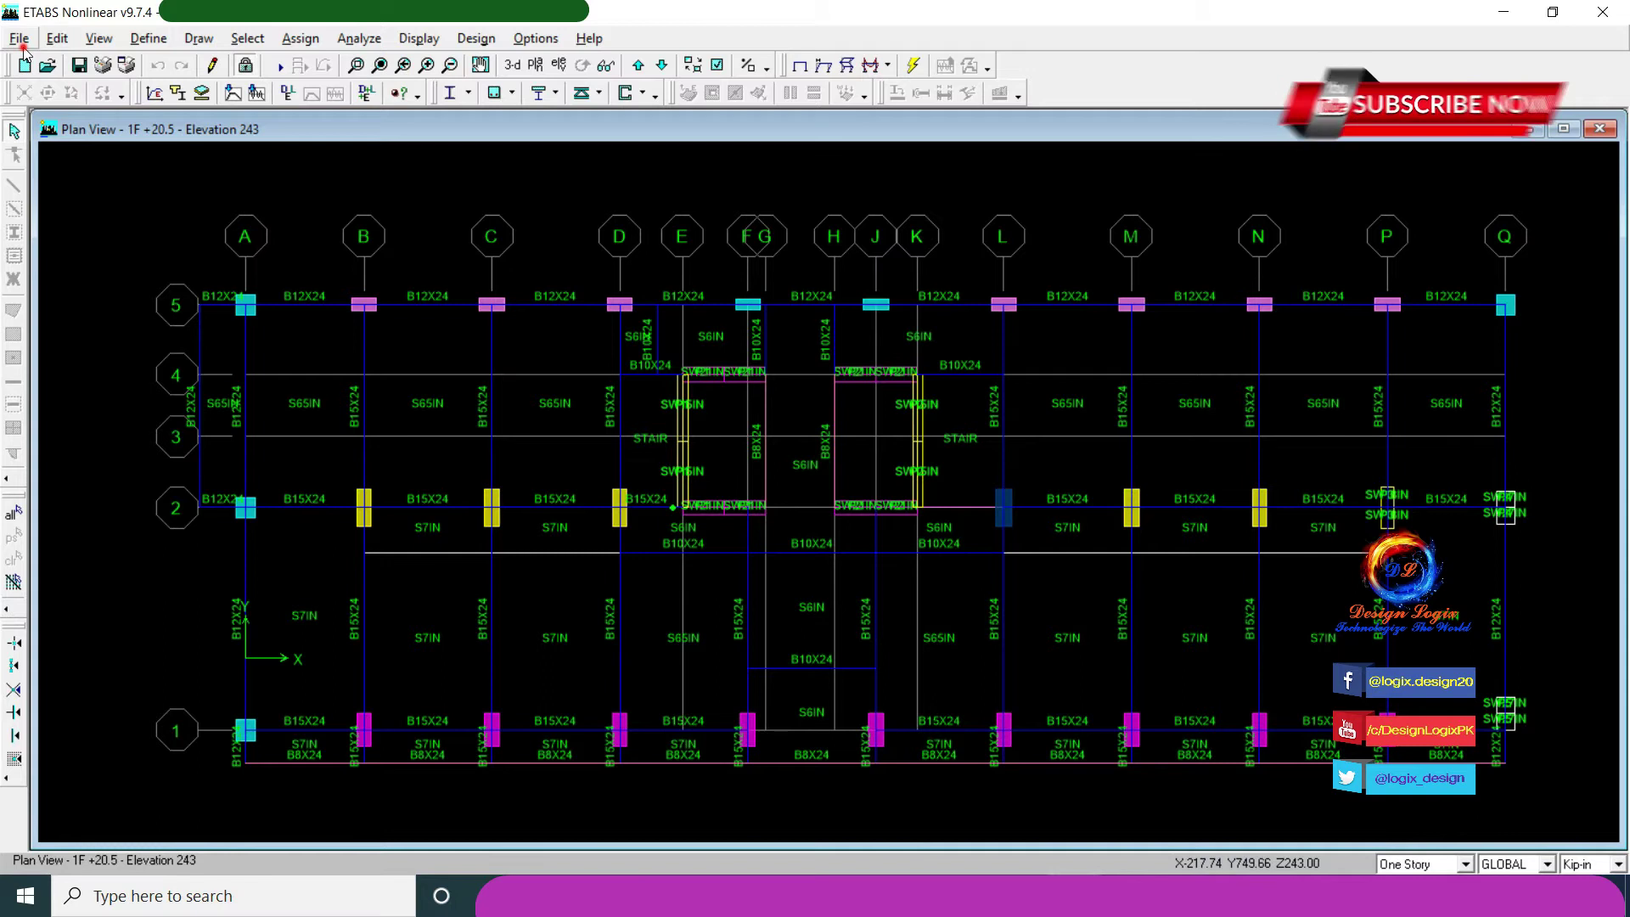
- Generate the ETABS Summary Report in WordPad and scroll to its STORY DRIFTS table
left_click(21, 43)
mouse_move(68, 313)
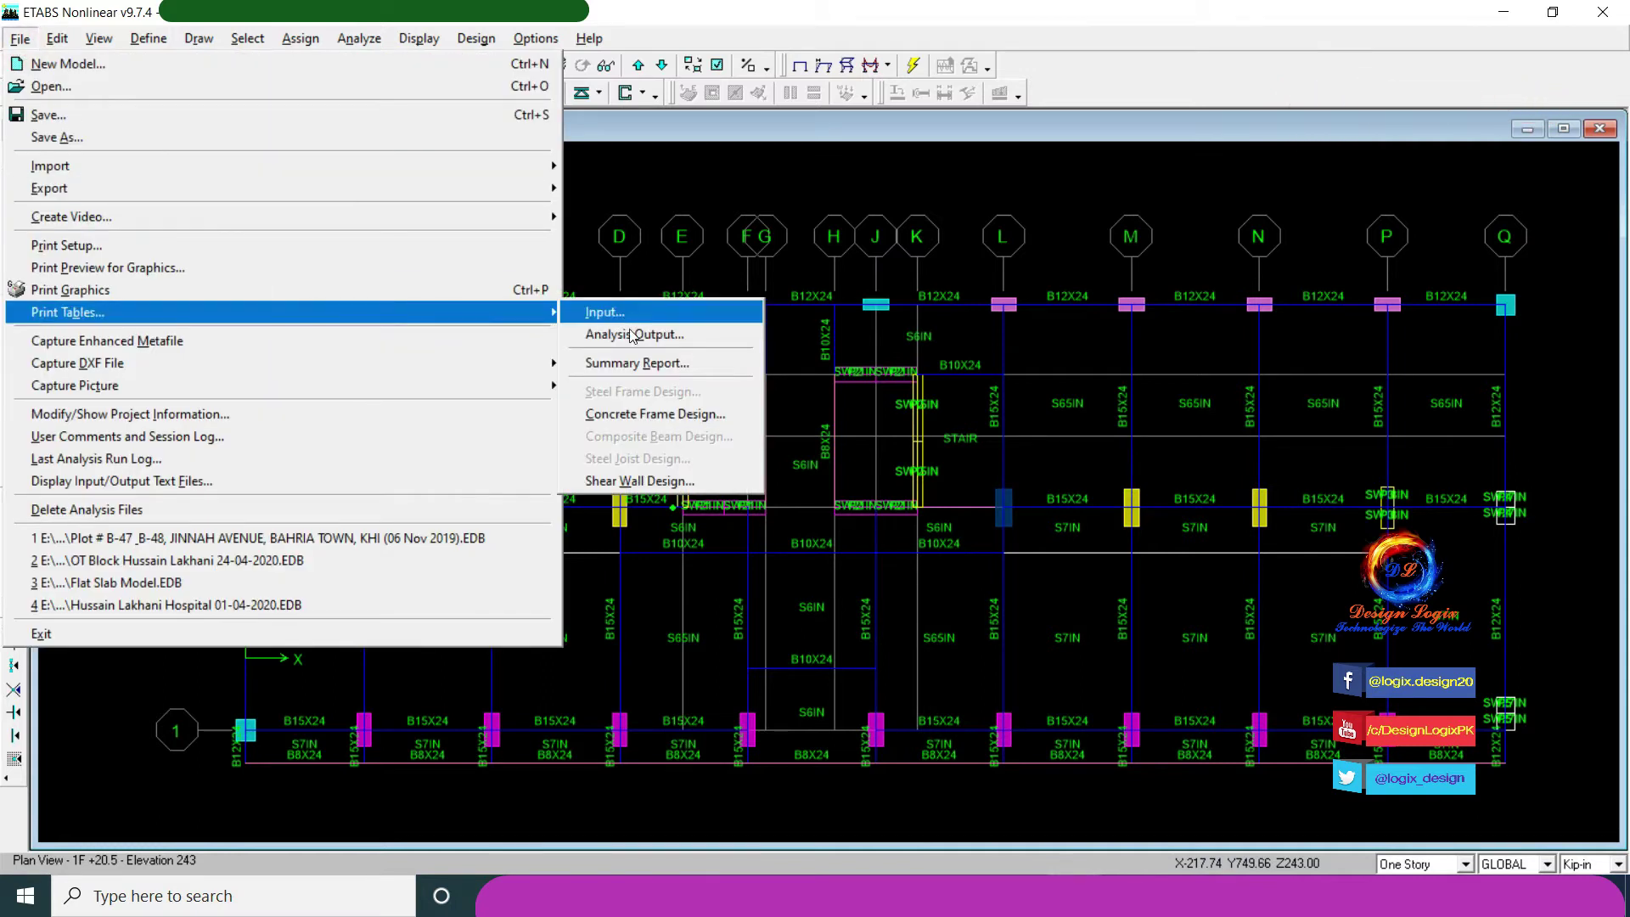
left_click(649, 363)
left_click(768, 473)
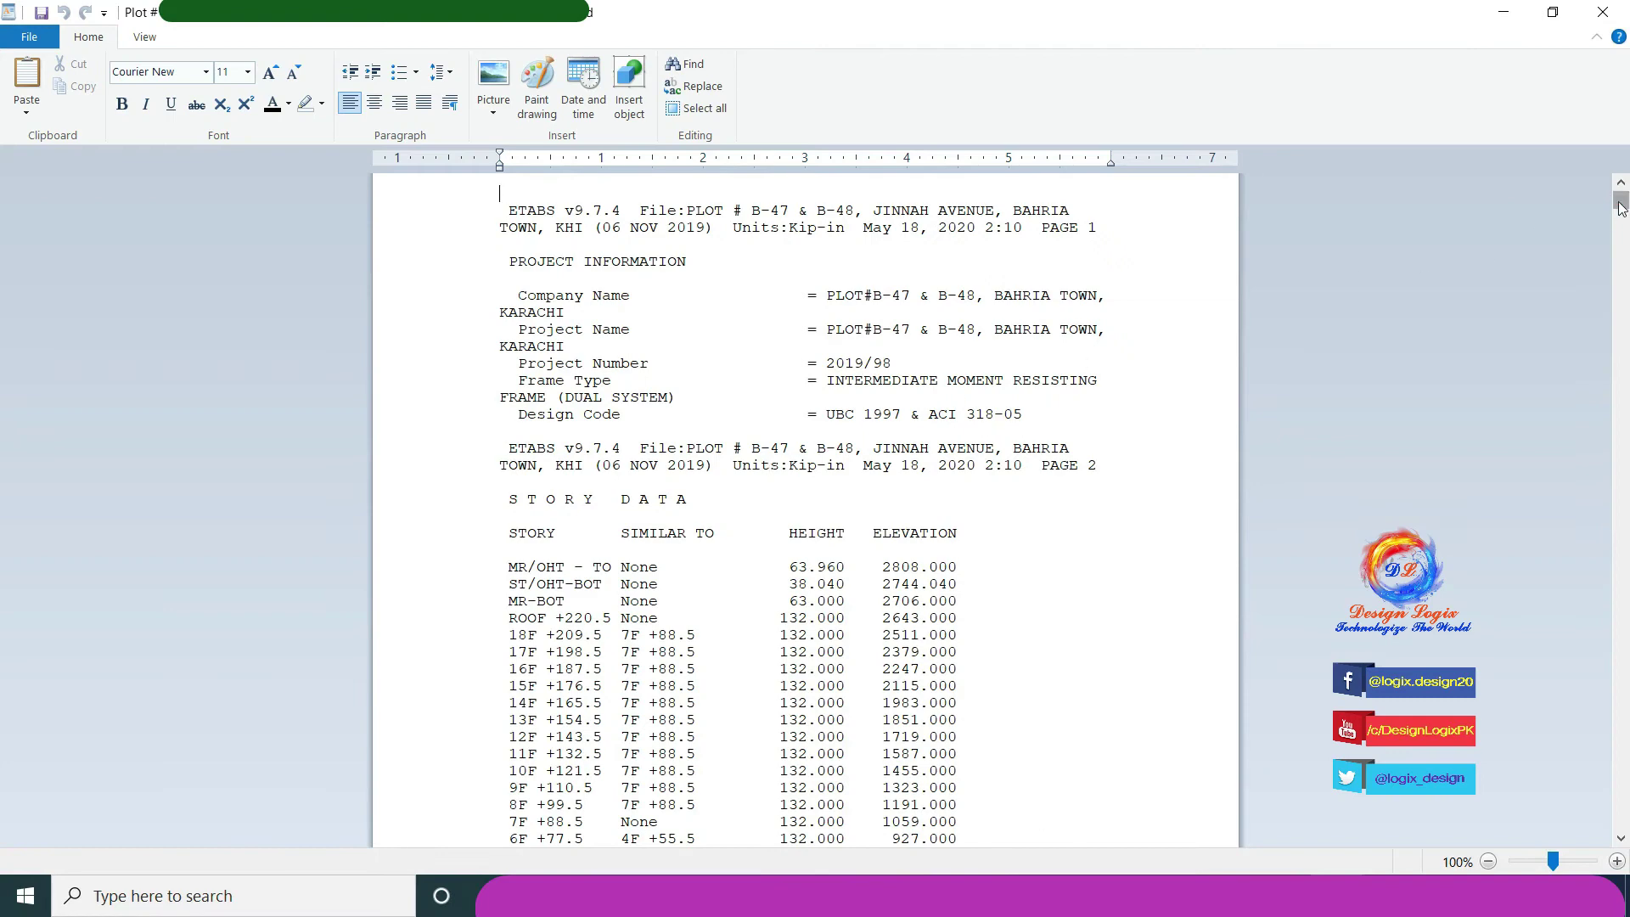
left_click_drag(1621, 202, 1622, 610)
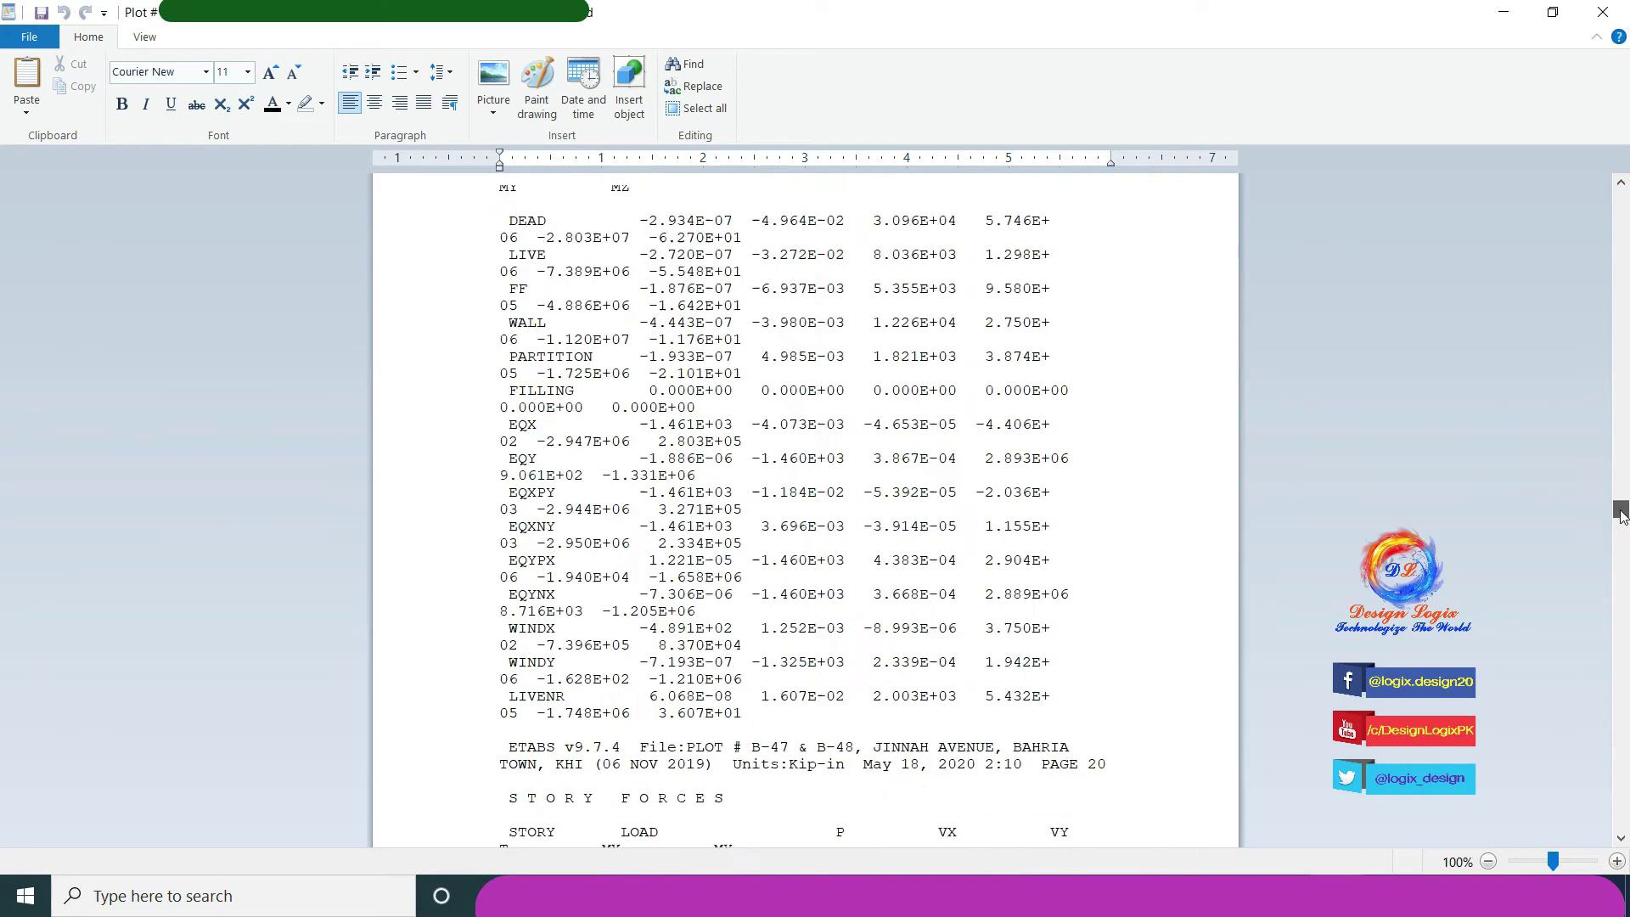
scroll(846, 376, "up", 1)
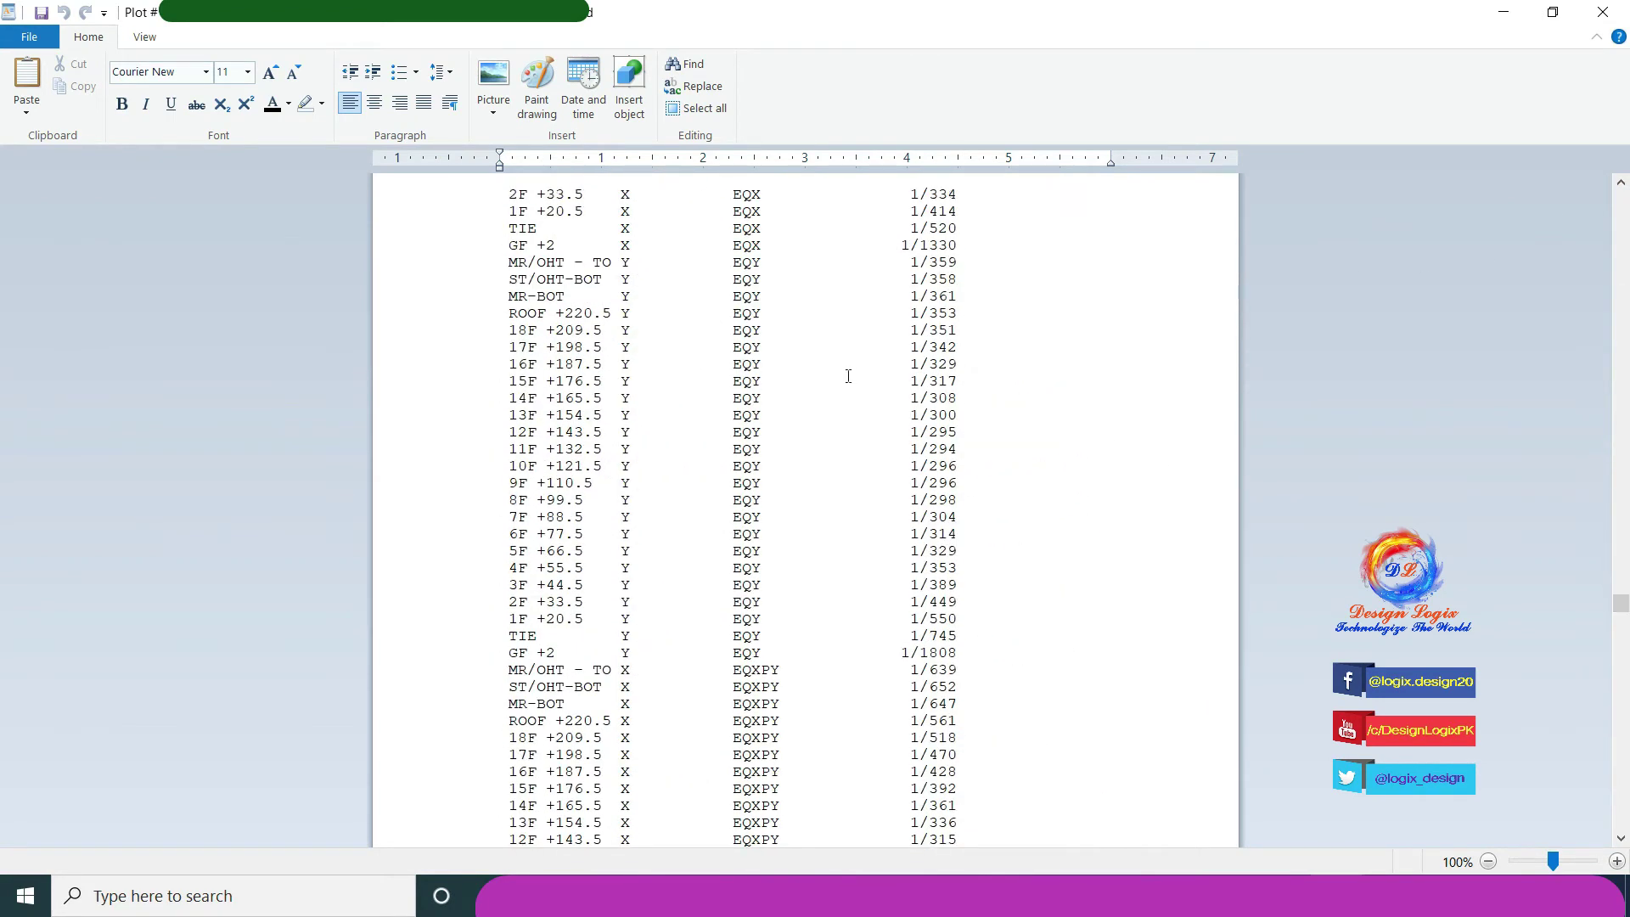
scroll(846, 376, "up", 4)
scroll(847, 376, "up", 2)
scroll(846, 376, "up", 2)
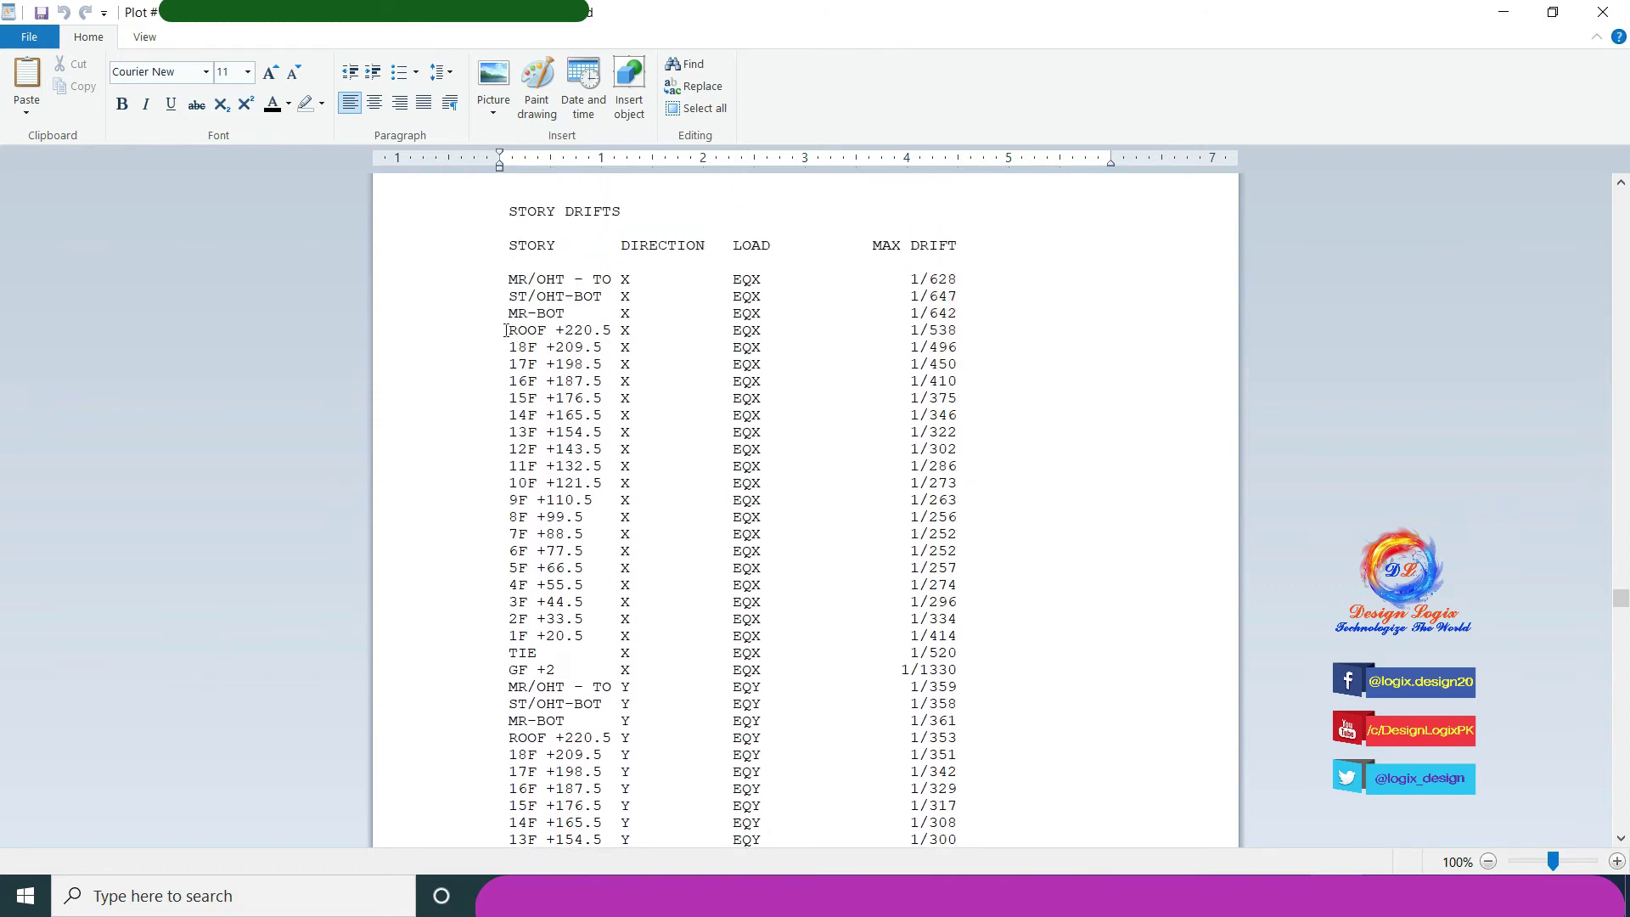
- Highlight the ROOF to GF +2 drift rows for EQX, EQY and EQXPY
left_click_drag(508, 331, 1021, 668)
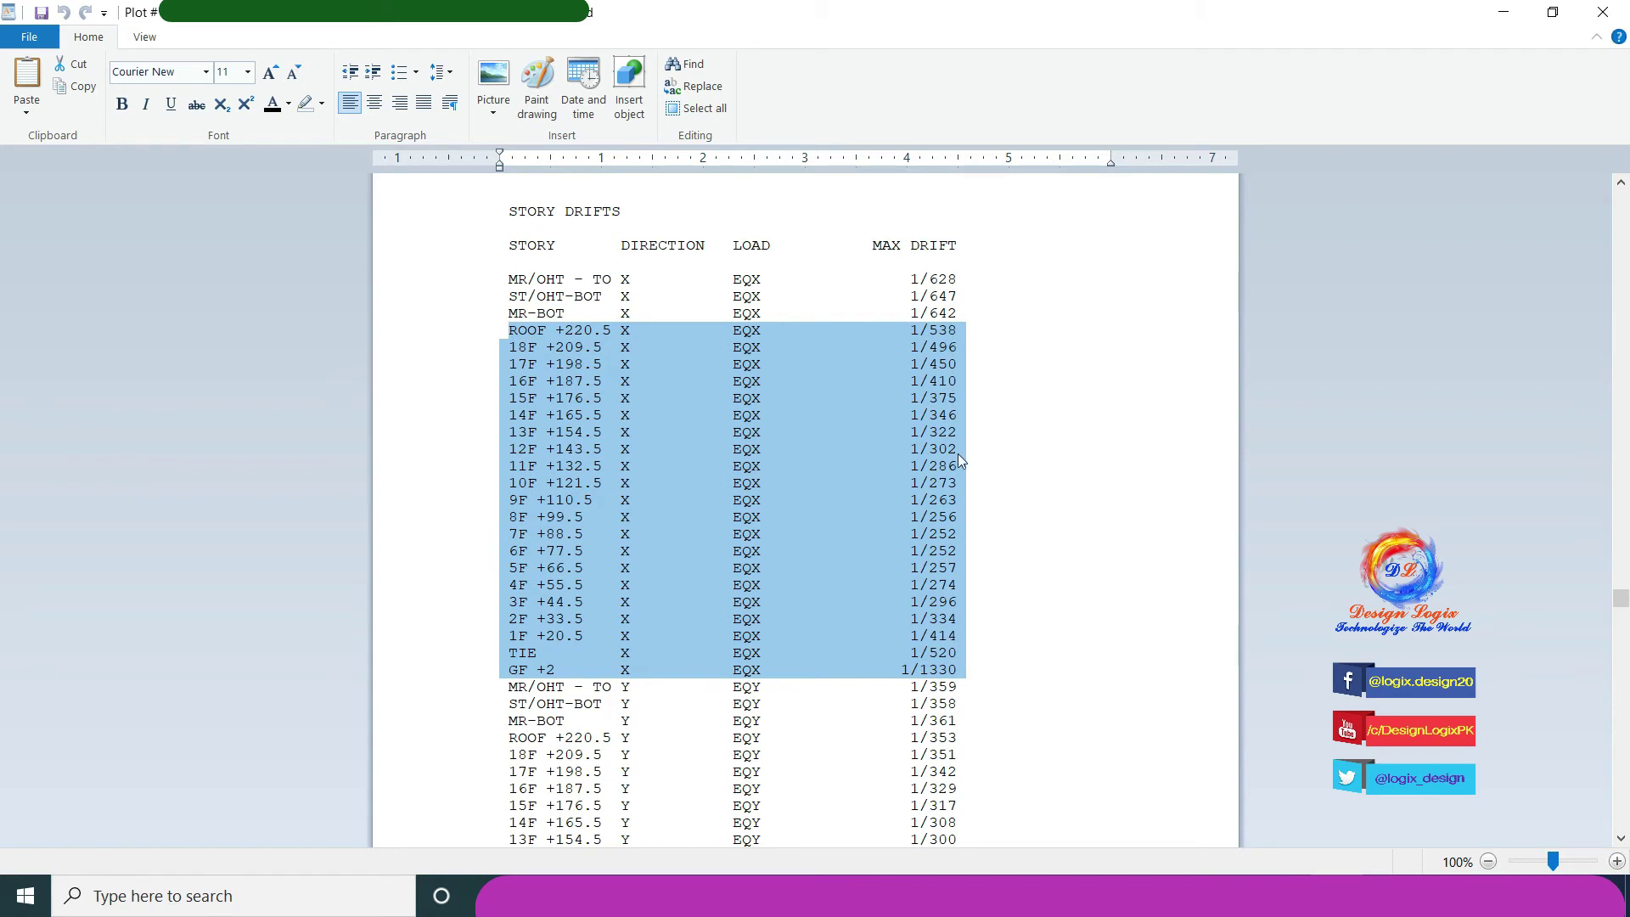
scroll(956, 533, "down", 7)
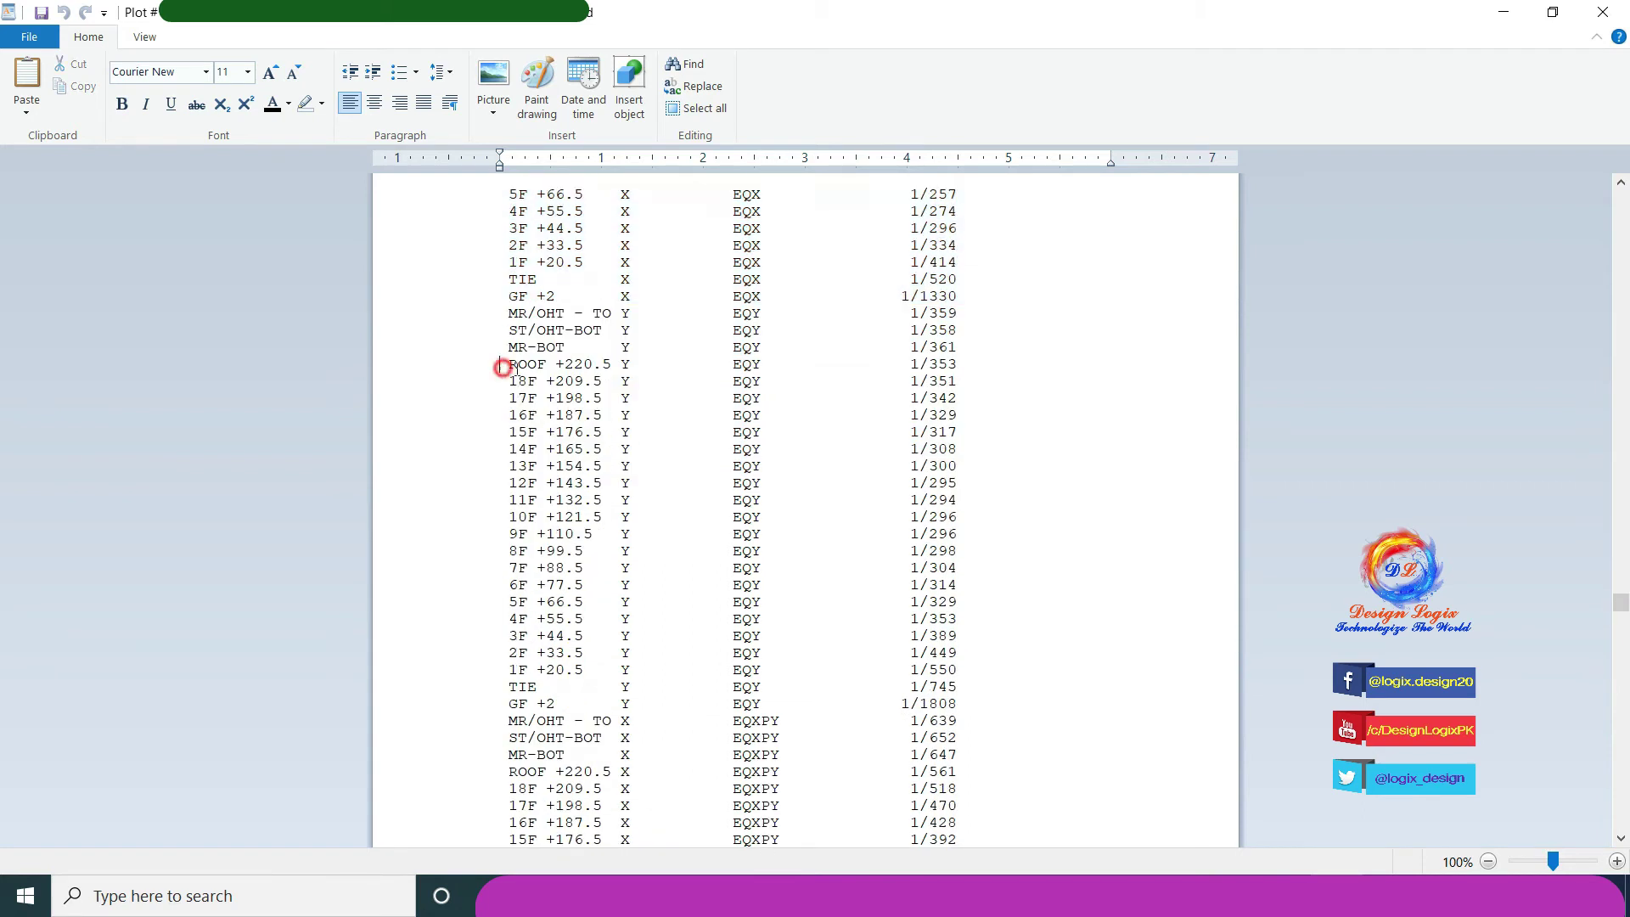
left_click_drag(509, 364, 1023, 705)
scroll(955, 374, "down", 6)
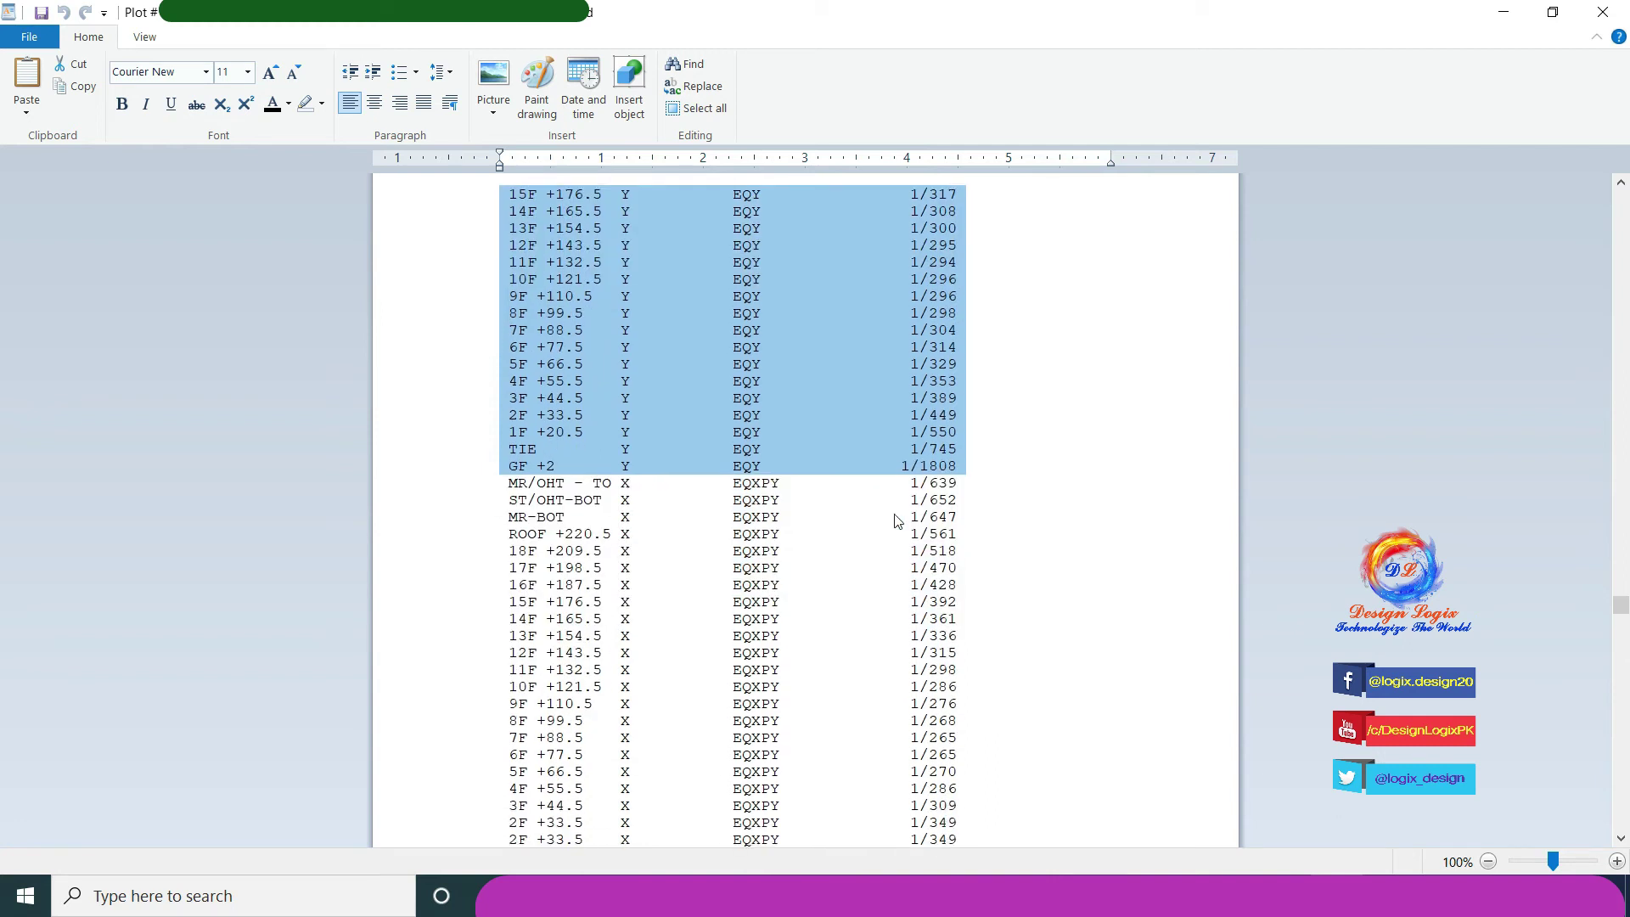
left_click_drag(509, 466, 956, 804)
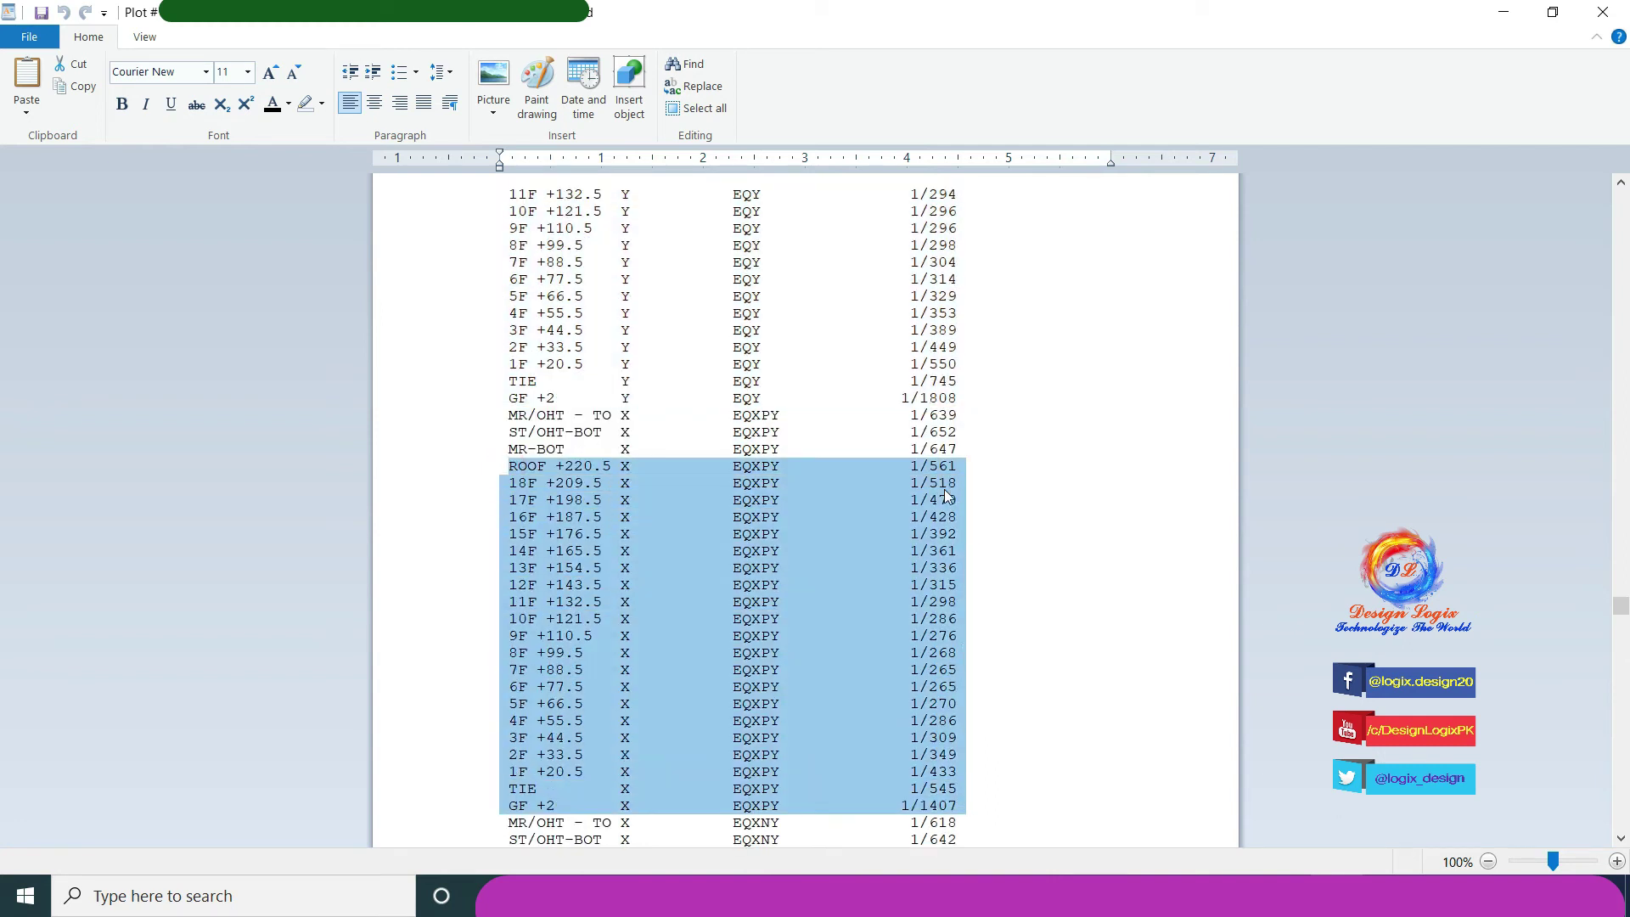
- Highlight the ROOF to GF +2 drift rows for EQXNY, EQYPX and EQYNX
scroll(952, 594, "down", 9)
left_click_drag(508, 432, 1072, 770)
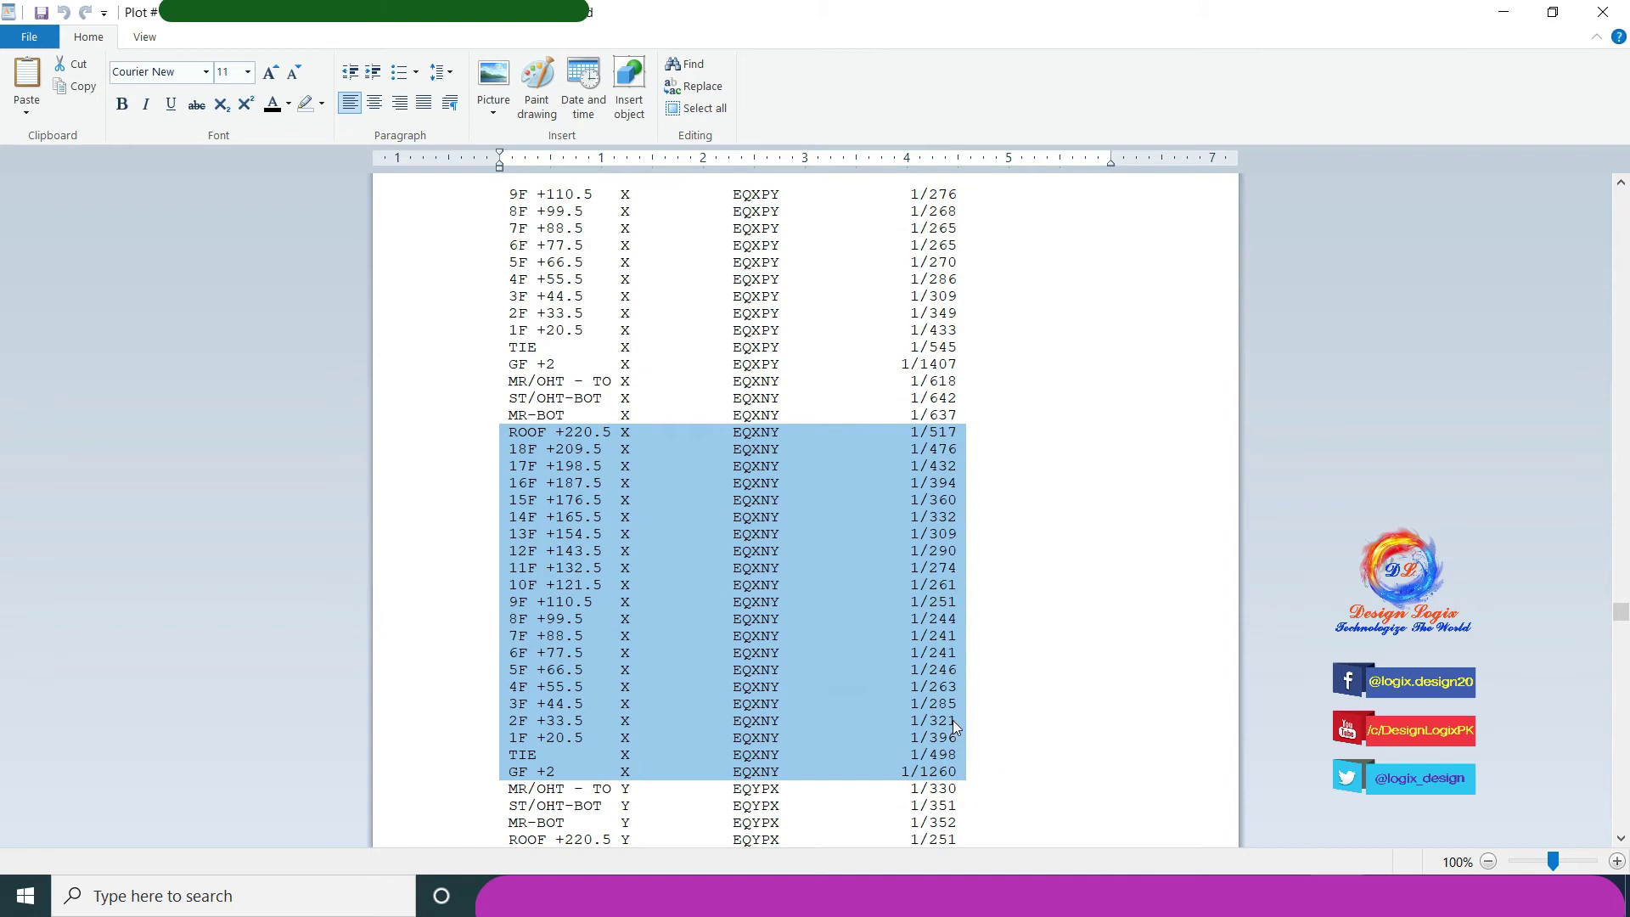
scroll(951, 586, "down", 9)
left_click_drag(508, 398, 1067, 746)
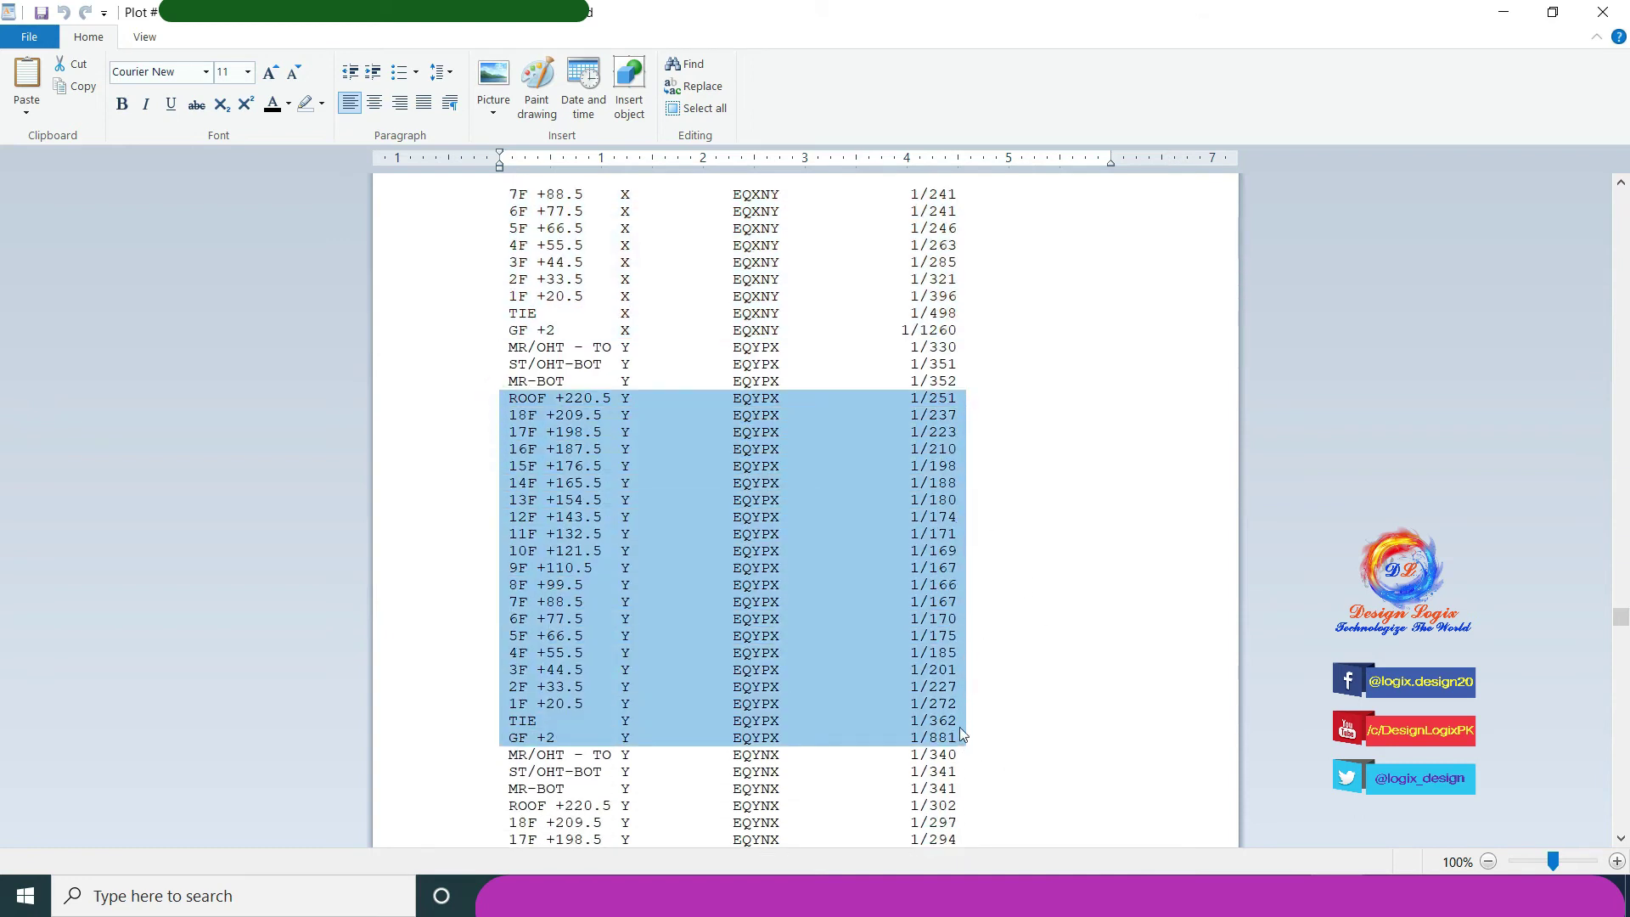
scroll(959, 727, "down", 9)
mouse_move(508, 365)
left_mouse_down()
mouse_move(1022, 667)
mouse_move(964, 706)
left_mouse_up()
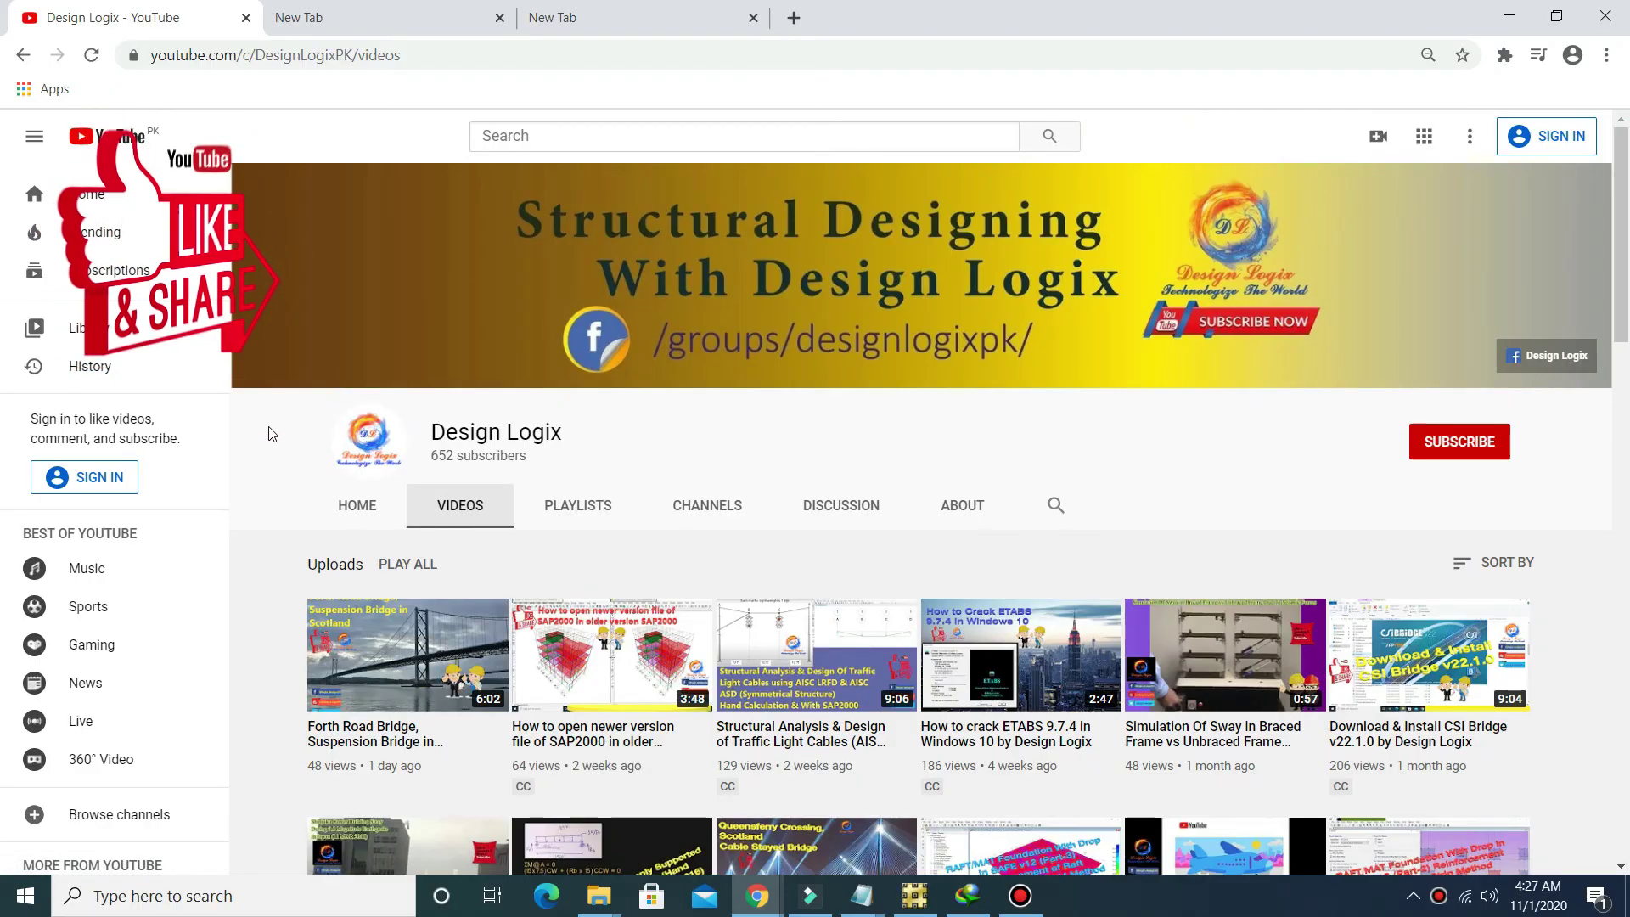
- Scroll the Videos tab down to further uploads, including the SAFE raft foundation videos
scroll(257, 441, "down", 1)
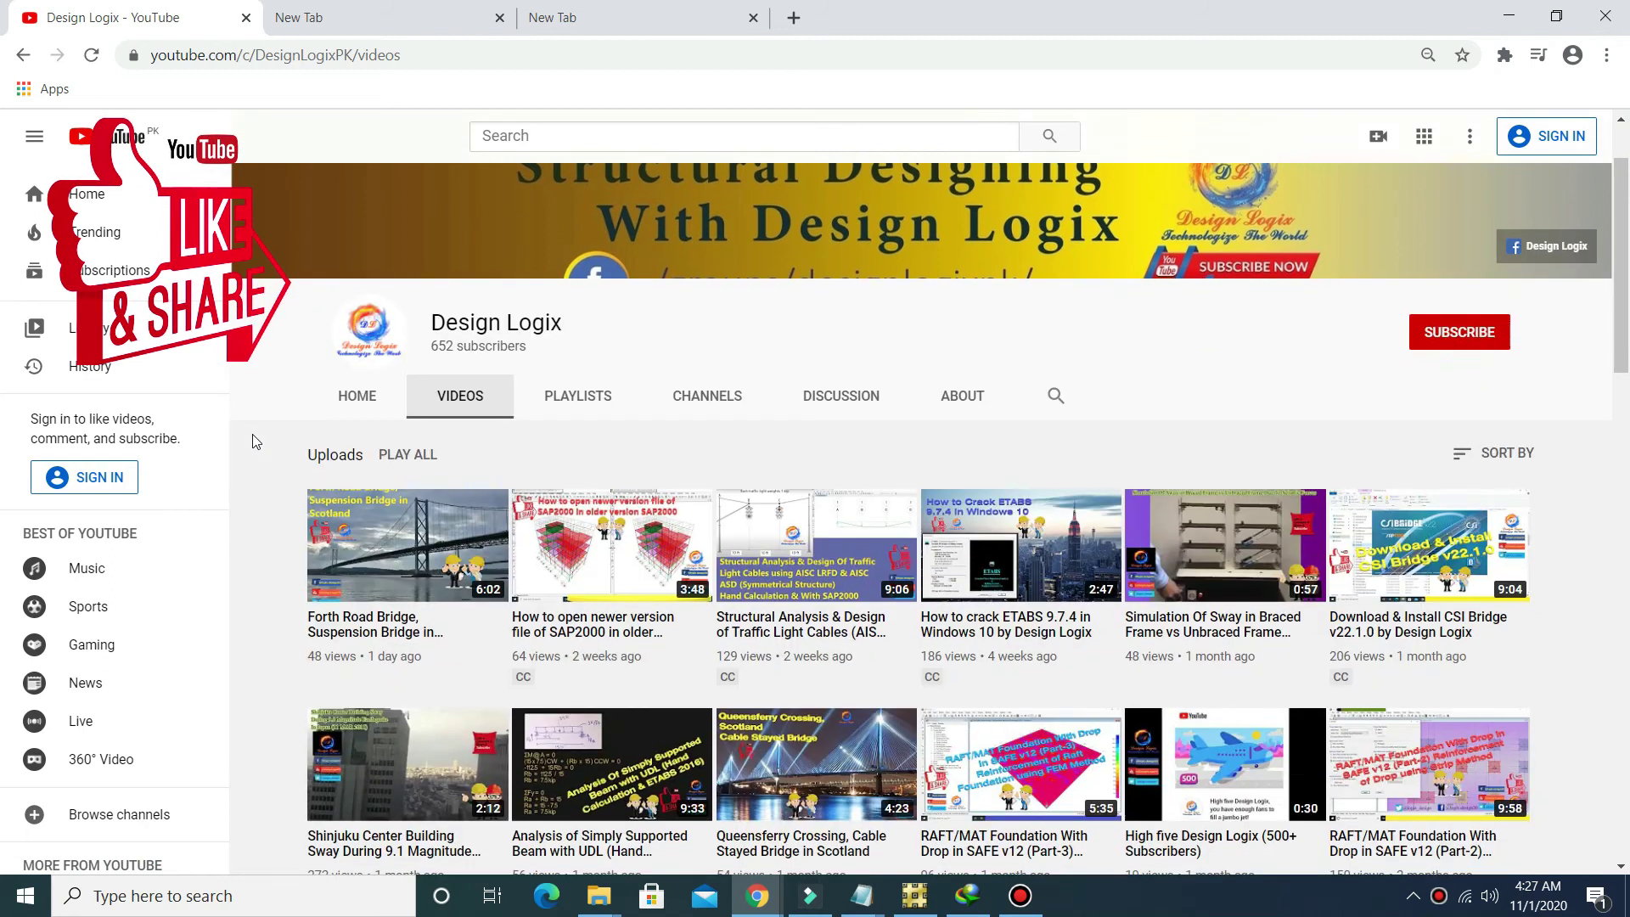
scroll(256, 442, "down", 1)
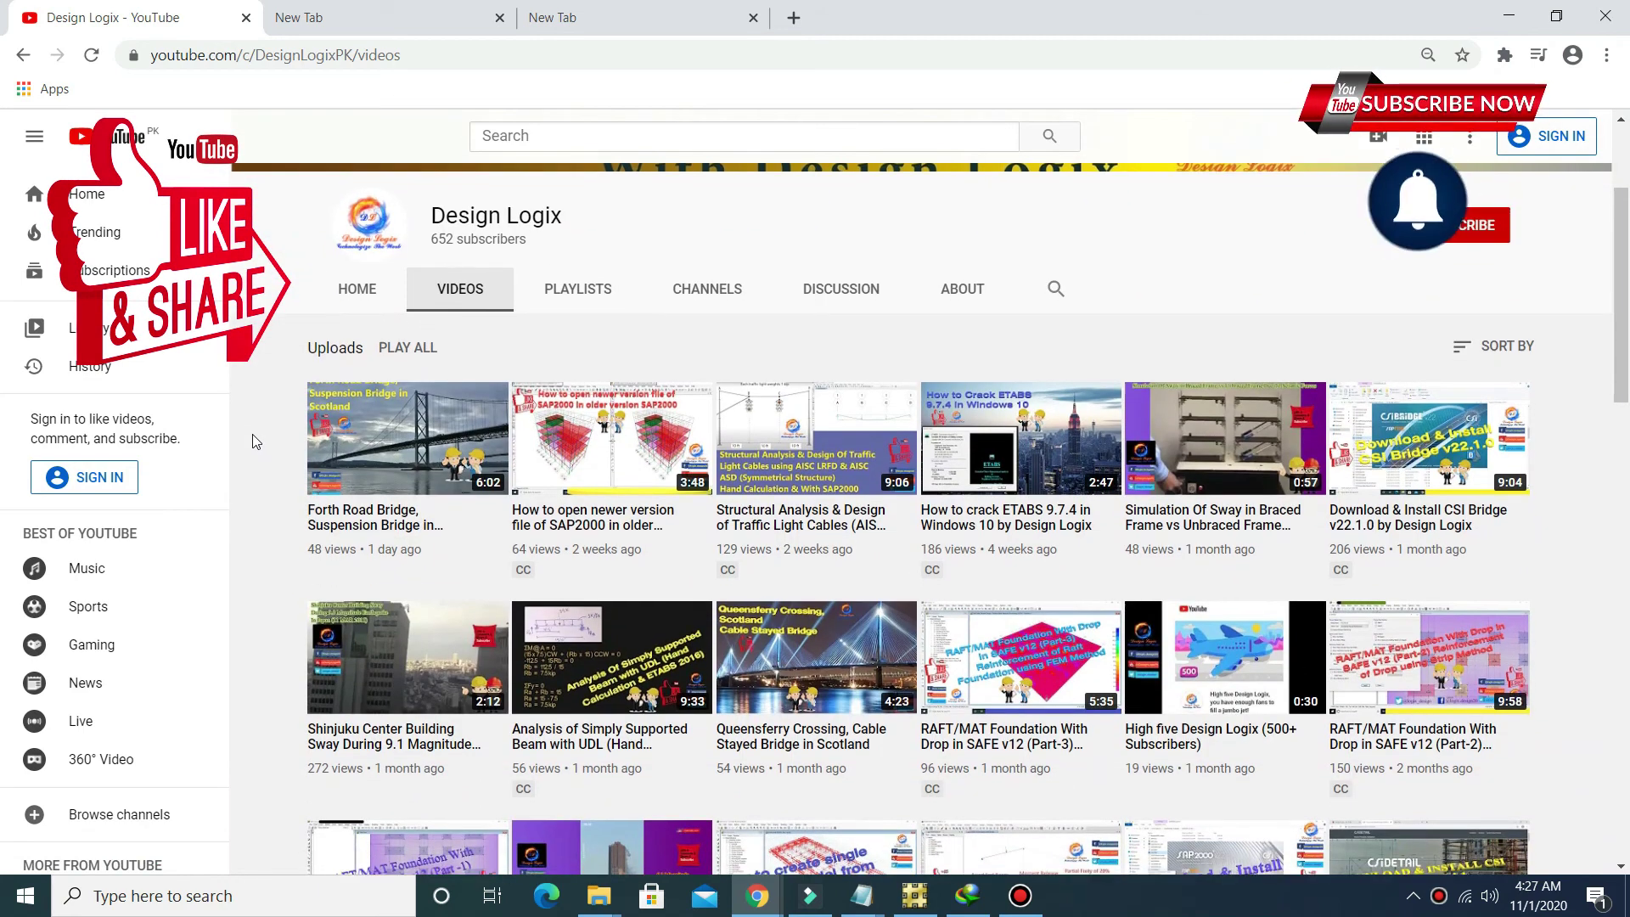
scroll(256, 441, "down", 1)
scroll(256, 441, "down", 1)
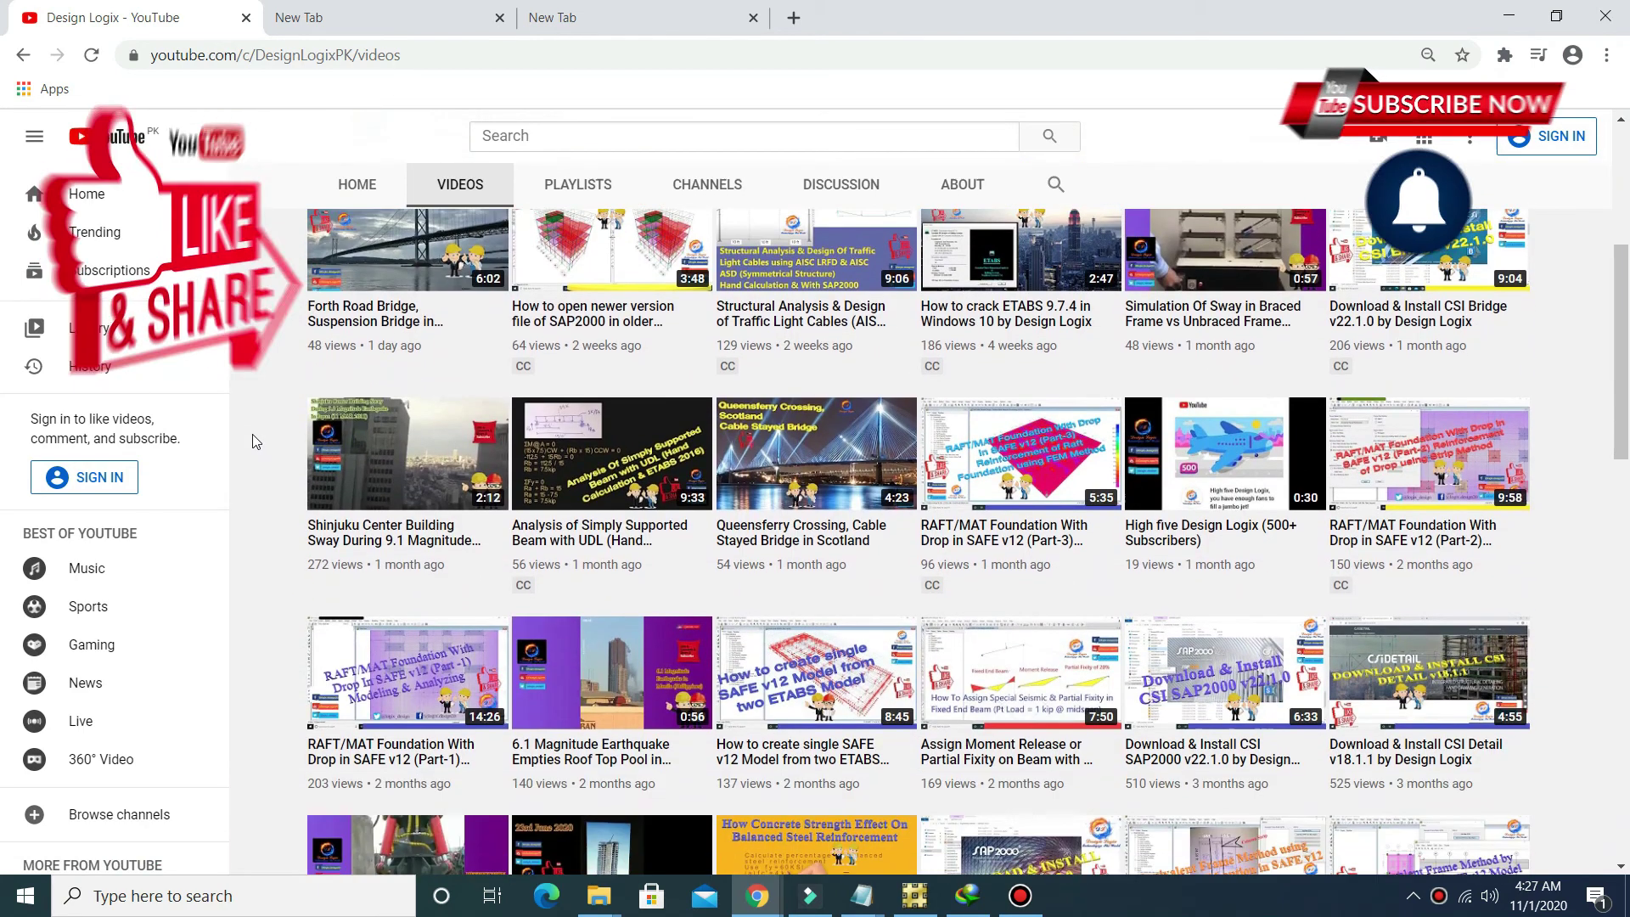